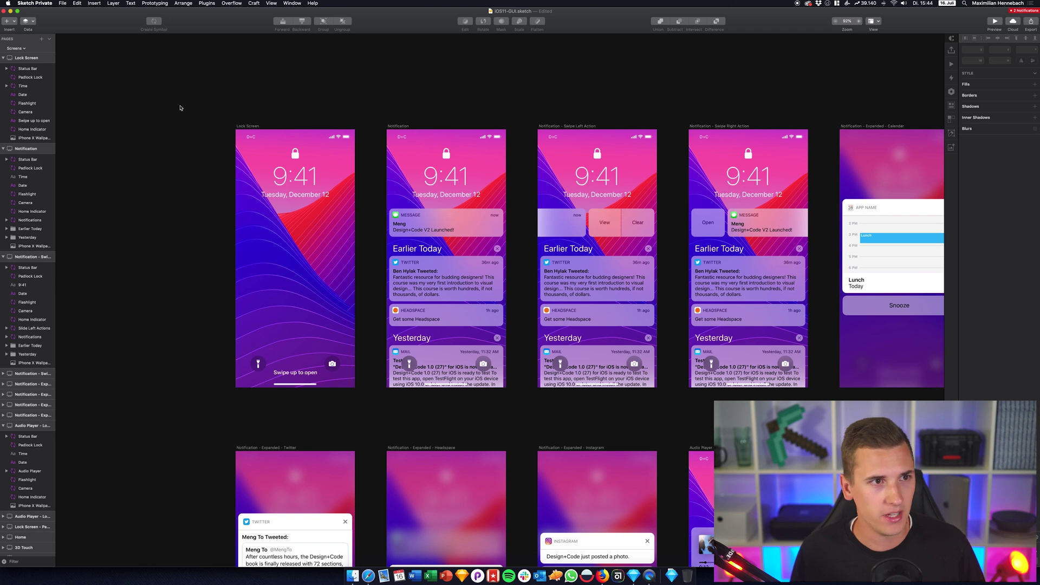
View Sketch's version information, then close the window.
{"action": "left_click", "coordinate": [44, 3]}
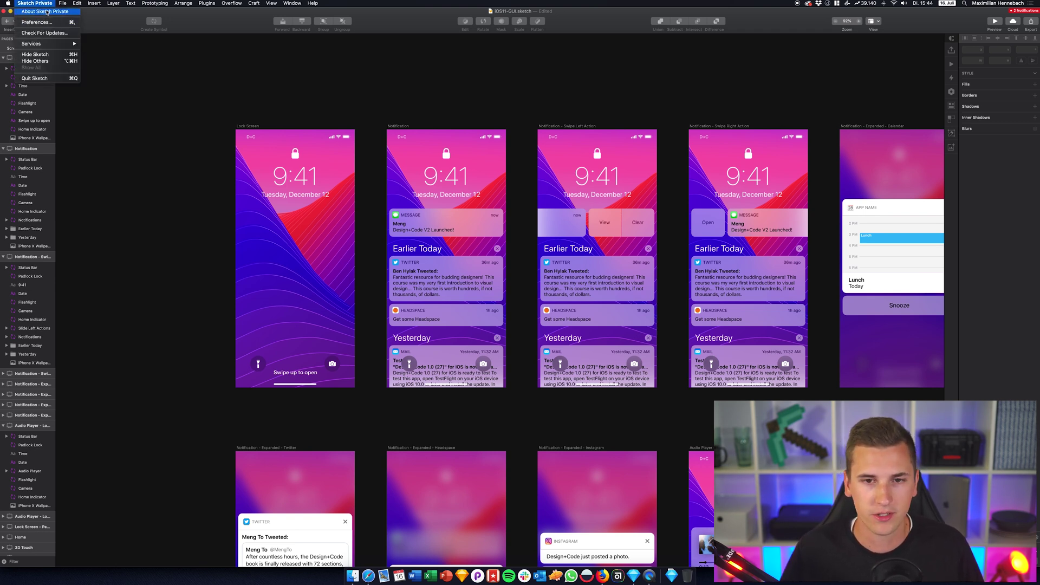
{"action": "left_click", "coordinate": [47, 12]}
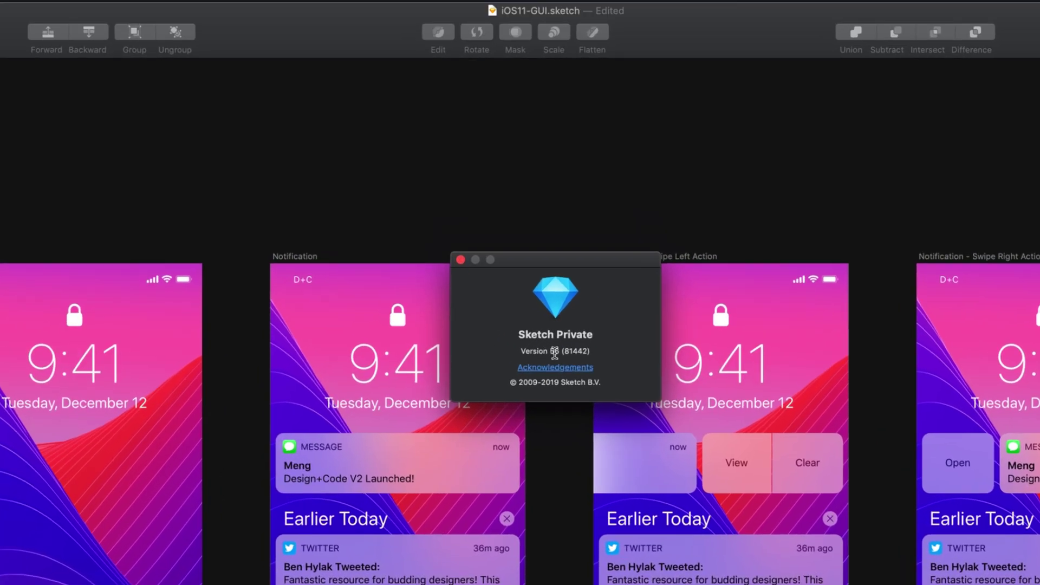
{"action": "left_click", "coordinate": [460, 260]}
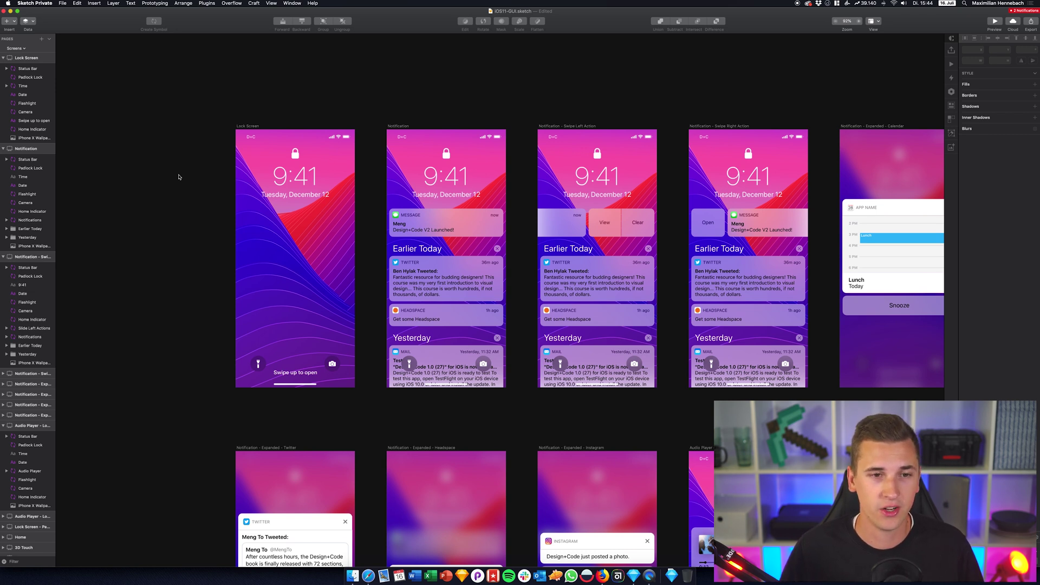
Edit the Lock Screen clock text in place, which leaves it reading 8:39.
{"action": "left_click", "coordinate": [293, 174]}
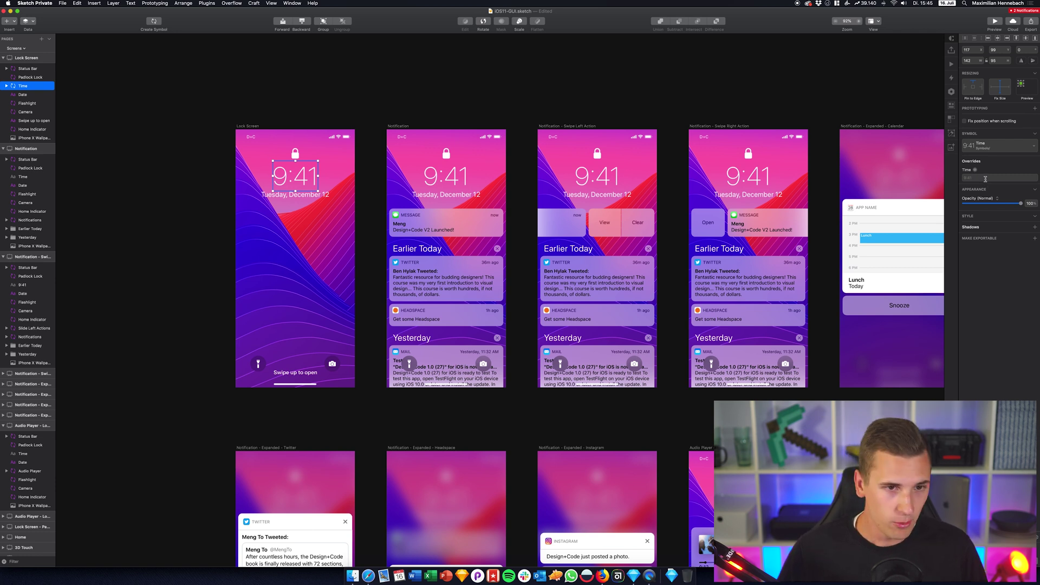
{"action": "double_click", "coordinate": [292, 179]}
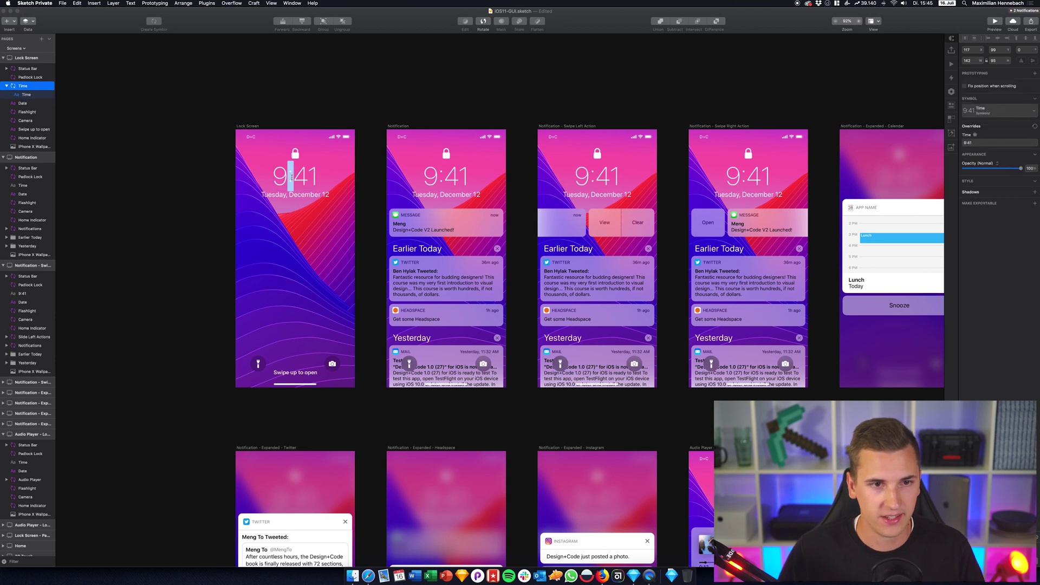
{"action": "key", "text": "Left"}
{"action": "key", "text": "BackSpace"}
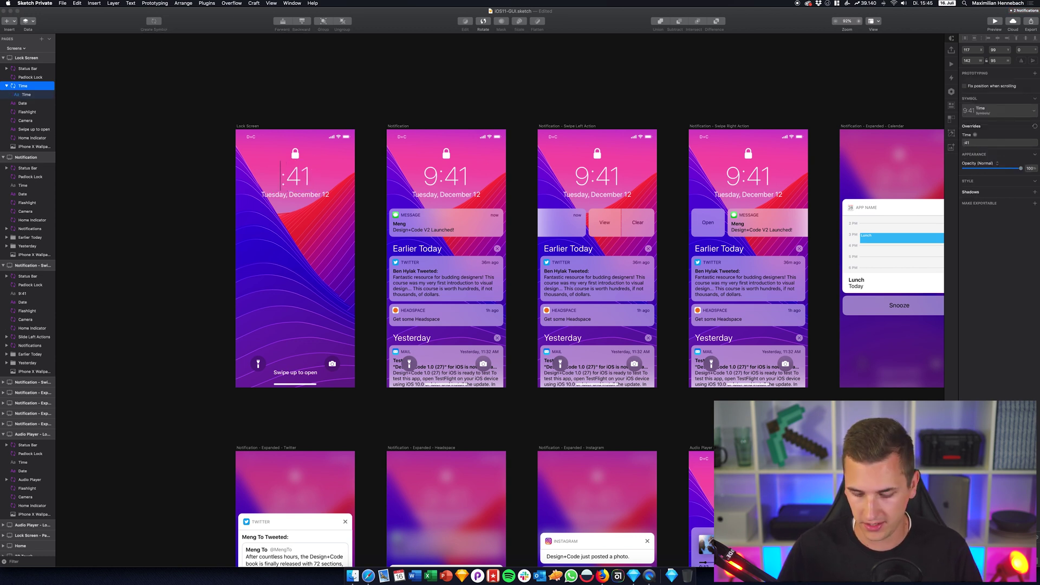
{"action": "type", "text": "4"}
{"action": "key", "text": "BackSpace"}
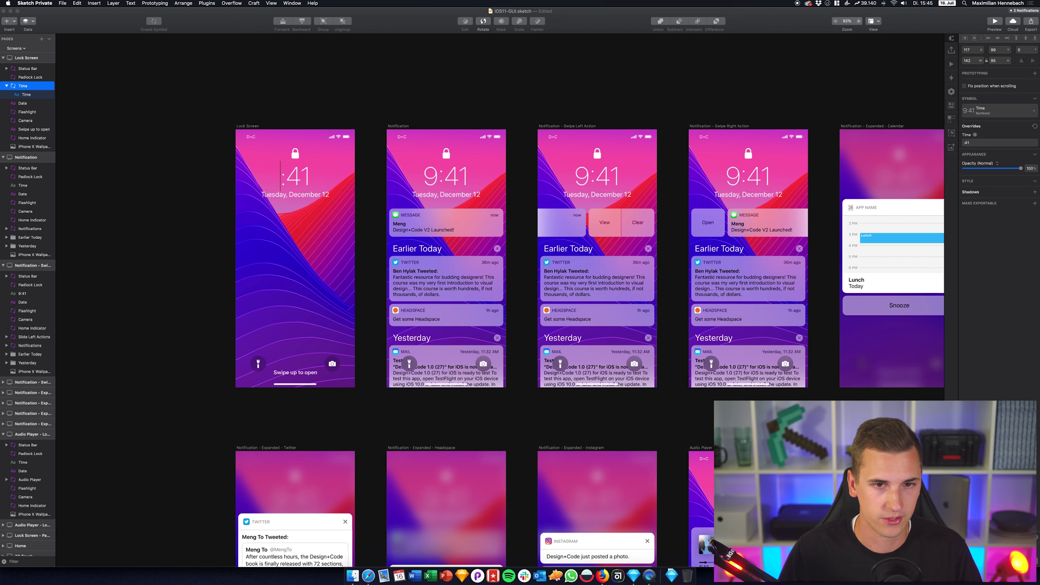
{"action": "type", "text": "8"}
{"action": "key", "text": "Right"}
{"action": "key", "text": "Right"}
{"action": "key", "text": "Right"}
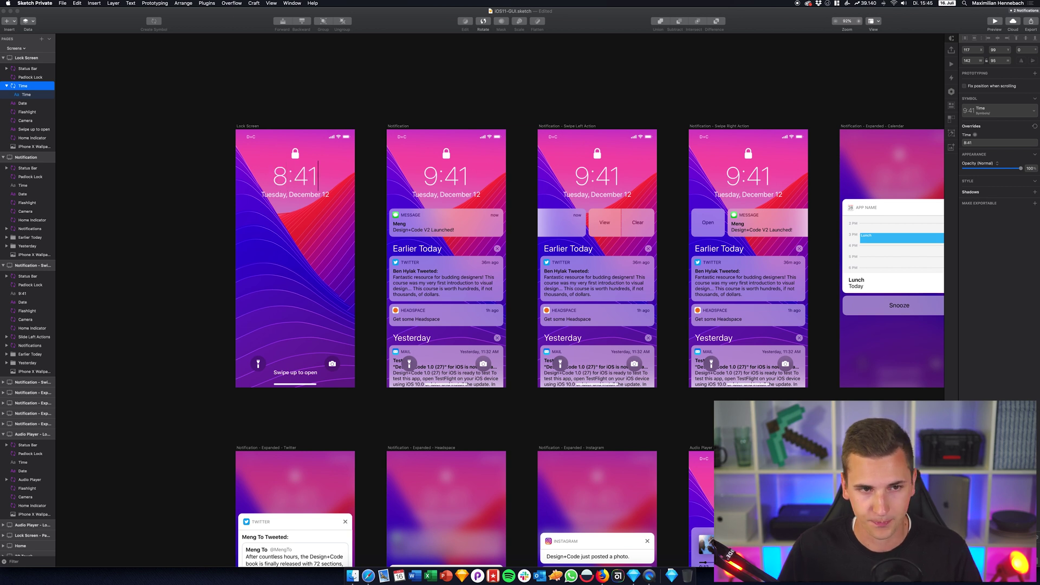
{"action": "key", "text": "BackSpace"}
{"action": "key", "text": "BackSpace"}
{"action": "type", "text": "394"}
{"action": "key", "text": "BackSpace"}
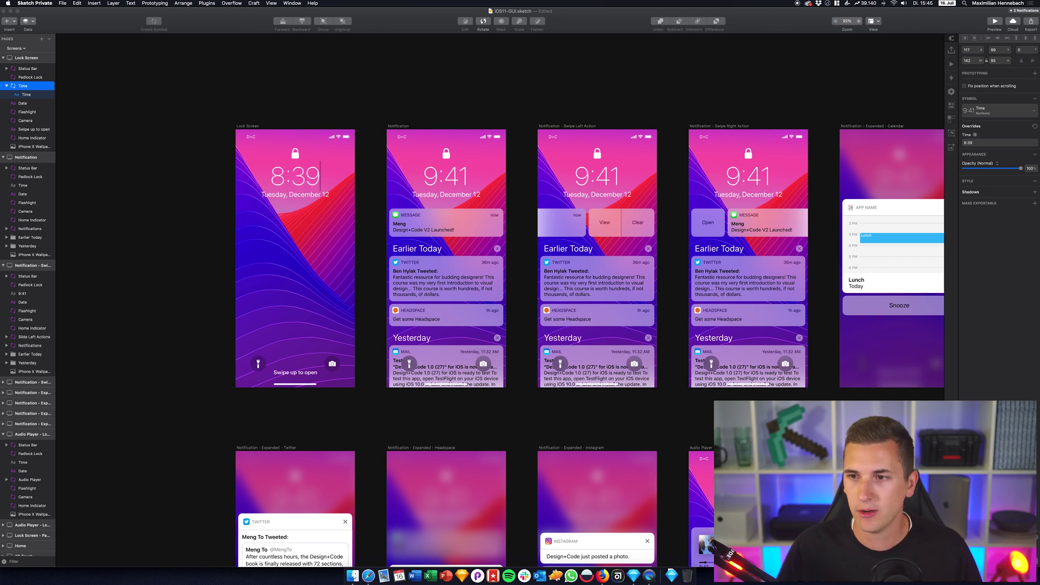
{"action": "key", "text": "Escape"}
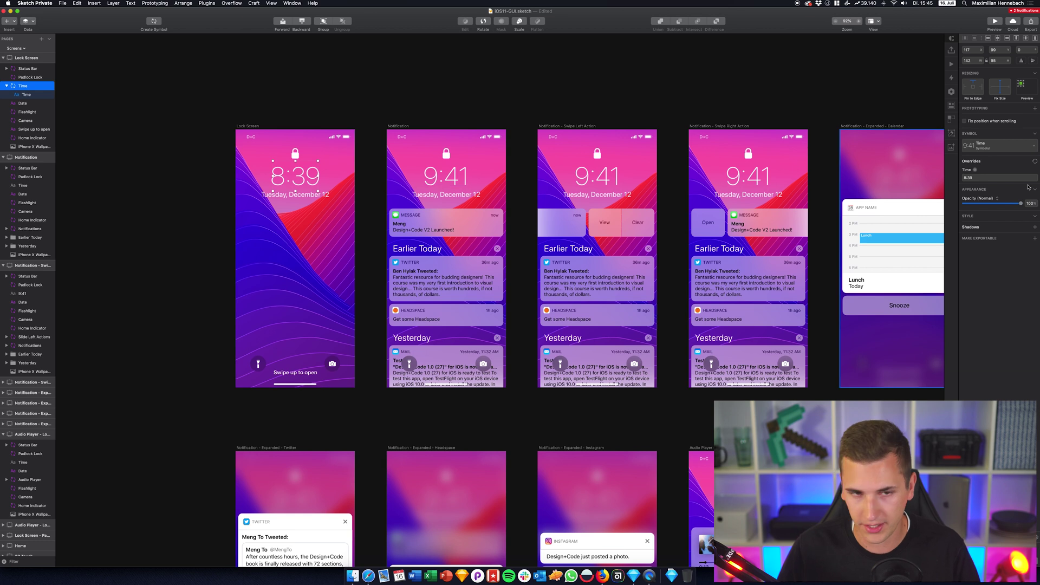
Set the clock's Time override value to 11:40.
{"action": "left_click", "coordinate": [976, 176]}
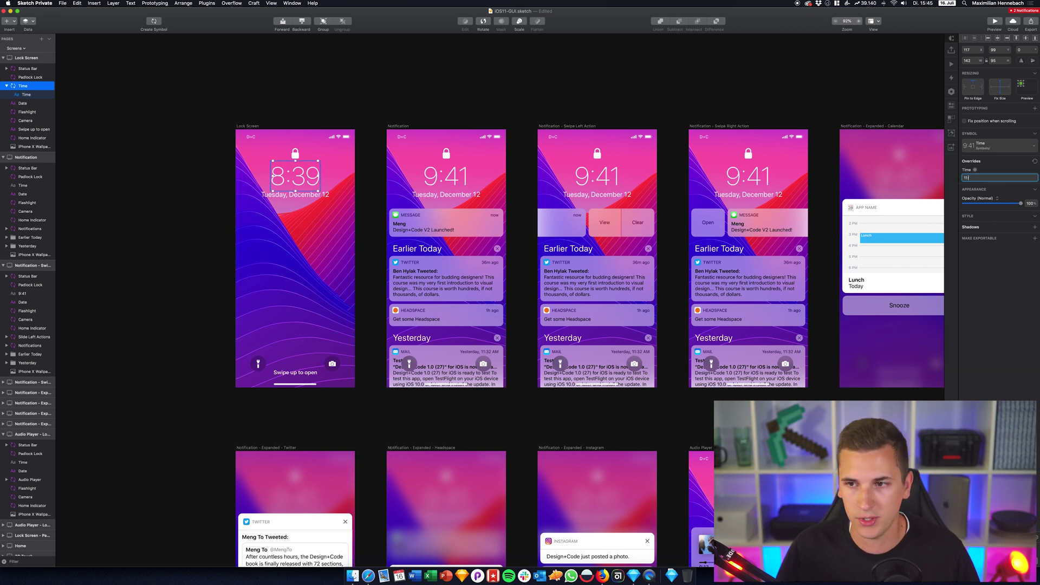
{"action": "key", "text": "Return"}
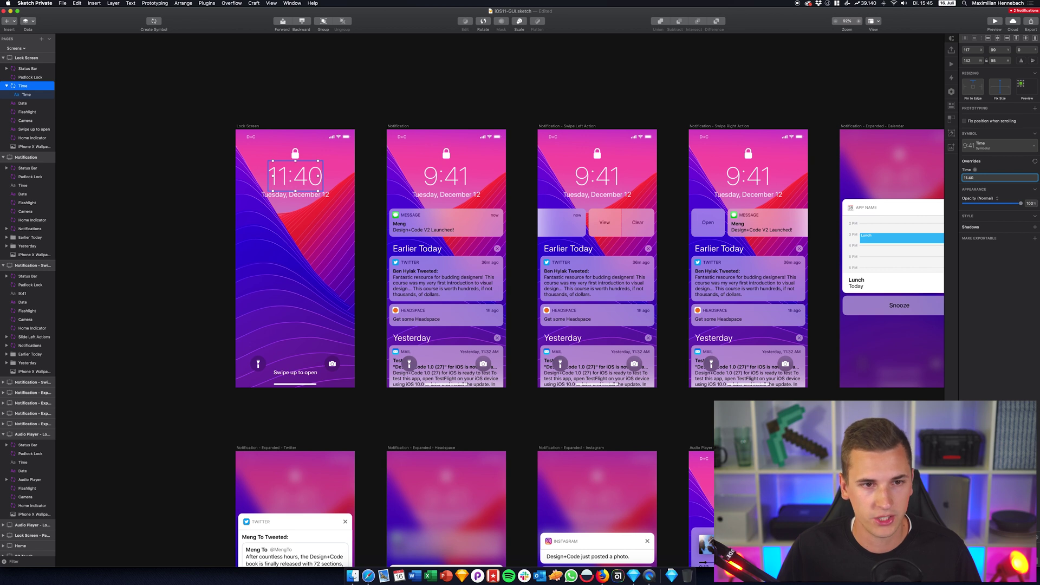
{"action": "left_click", "coordinate": [215, 167]}
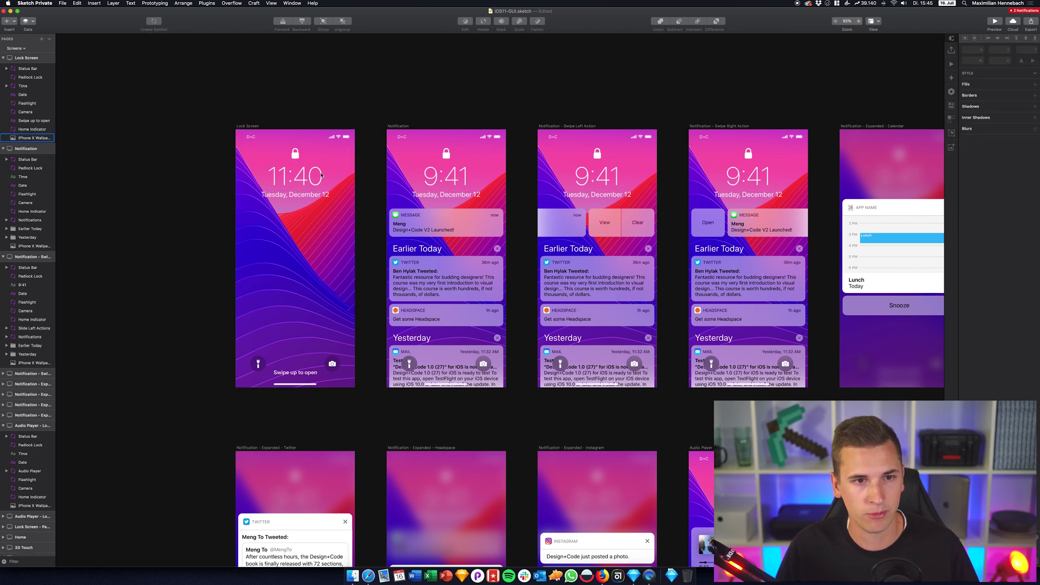
Retype the whole Lock Screen clock text as 9:40 and deselect it.
{"action": "double_click", "coordinate": [321, 175]}
{"action": "key", "text": "Escape"}
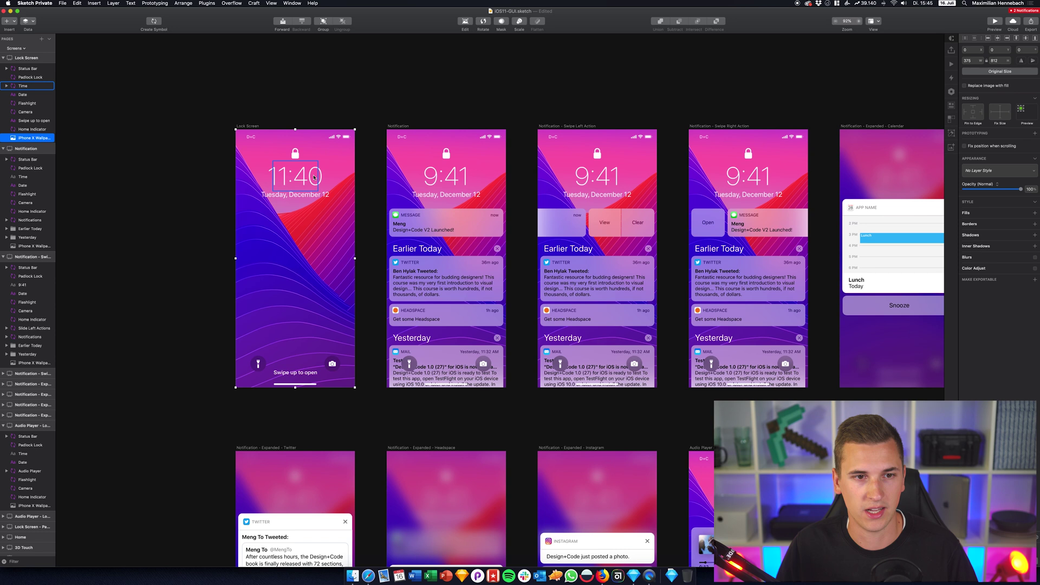
{"action": "left_click", "coordinate": [296, 179]}
{"action": "double_click", "coordinate": [296, 177]}
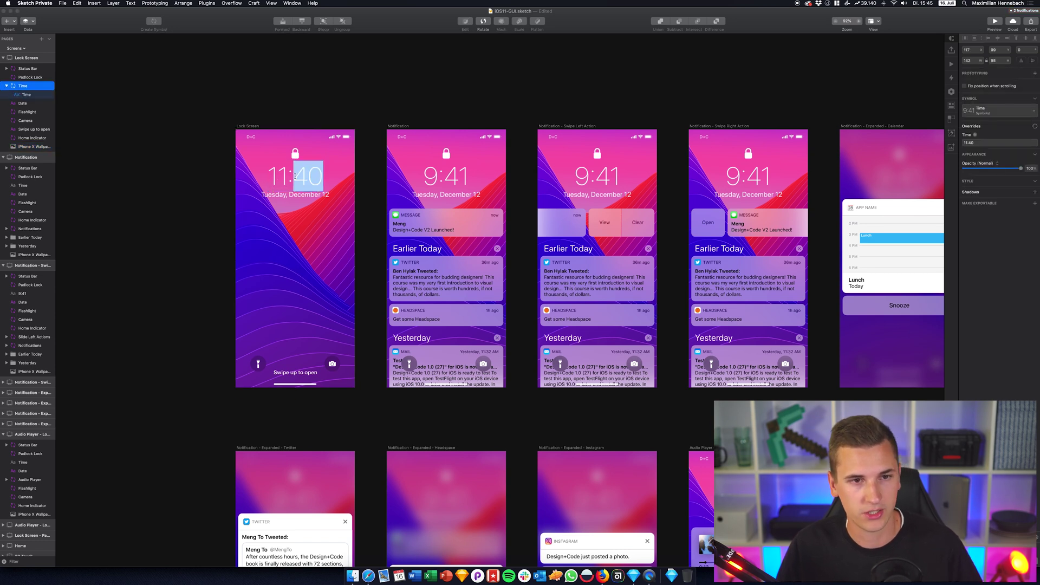
{"action": "key", "text": "super+a"}
{"action": "type", "text": "9:40"}
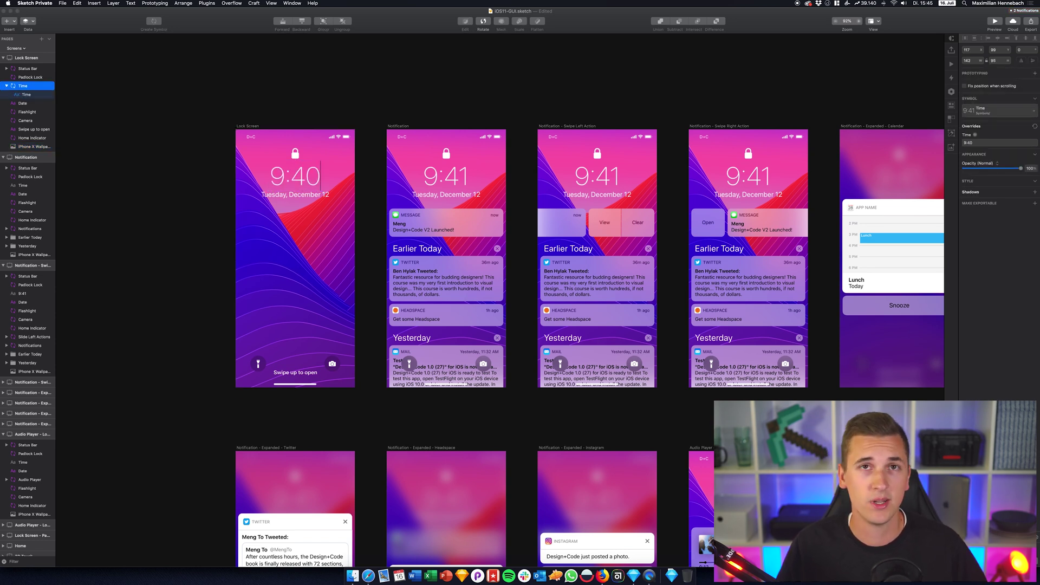
{"action": "key", "text": "Escape"}
{"action": "left_click", "coordinate": [199, 140]}
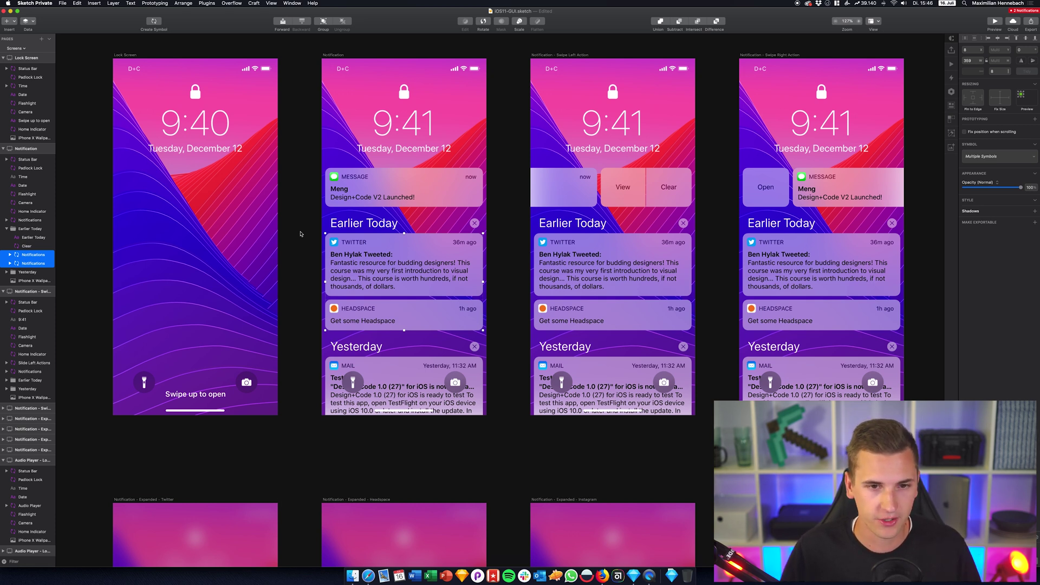
Zoom into the Notification artboard and drag the spacing handle to narrow the Twitter–Headspace gap.
{"action": "scroll", "coordinate": [414, 263], "scroll_direction": "up", "scroll_amount": 5}
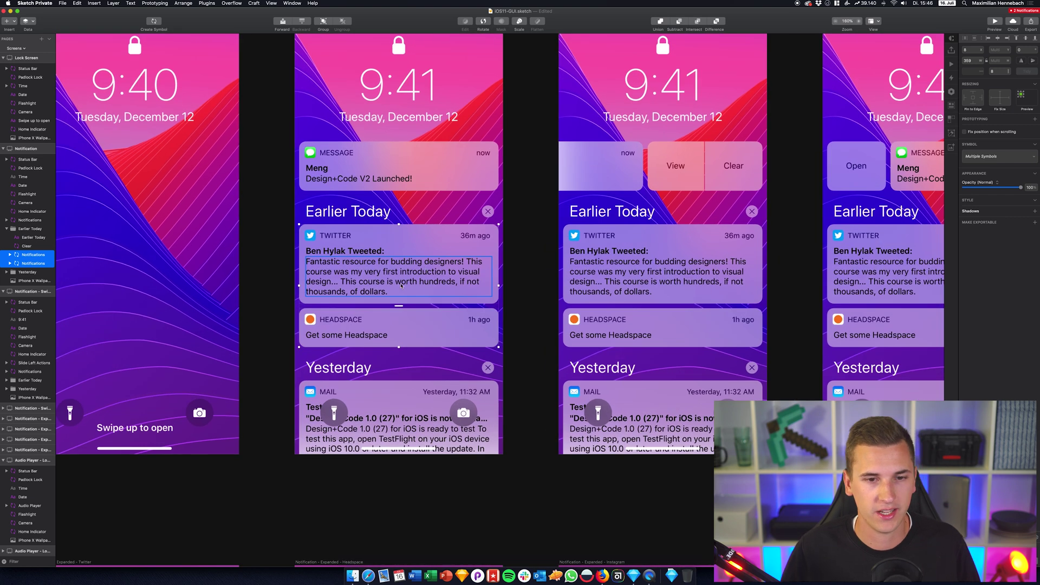
{"action": "scroll", "coordinate": [395, 298], "scroll_direction": "up", "scroll_amount": 4}
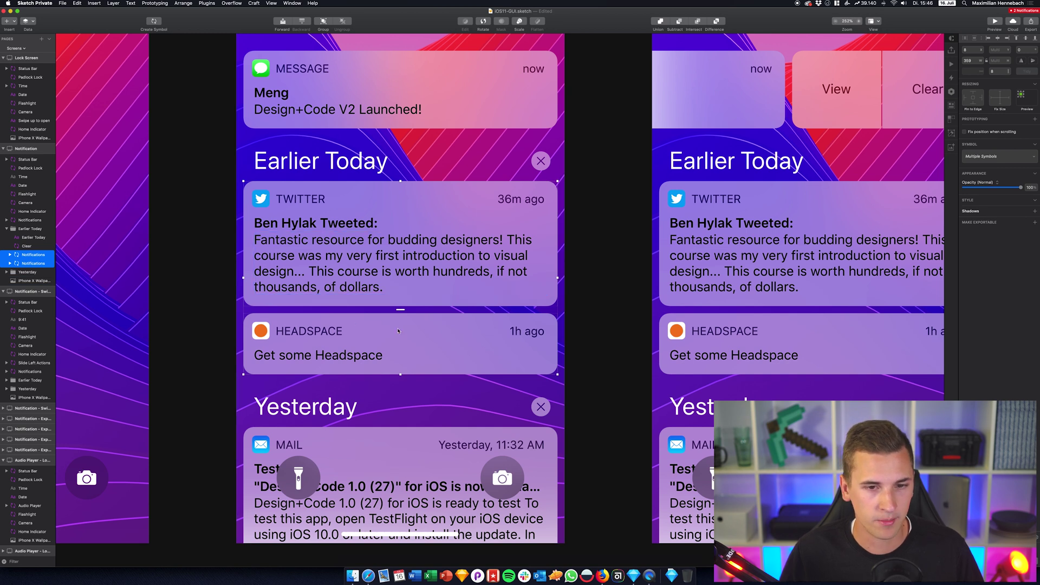
{"action": "scroll", "coordinate": [401, 311], "scroll_direction": "up", "scroll_amount": 5}
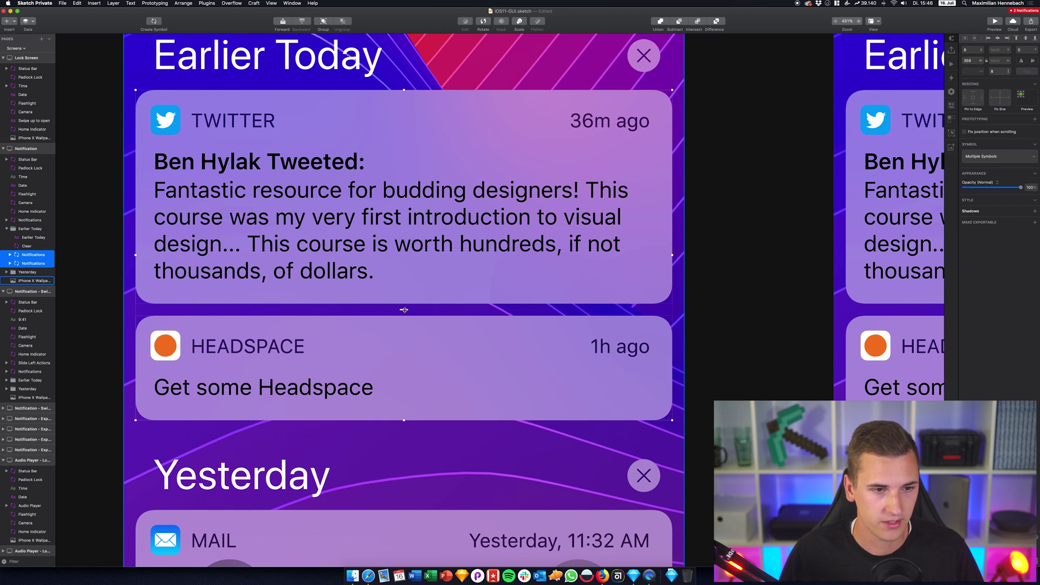
{"action": "mouse_move", "coordinate": [404, 310]}
{"action": "left_mouse_down"}
{"action": "mouse_move", "coordinate": [406, 353]}
{"action": "mouse_move", "coordinate": [395, 299]}
{"action": "mouse_move", "coordinate": [399, 337]}
{"action": "mouse_move", "coordinate": [392, 307]}
{"action": "left_mouse_up"}
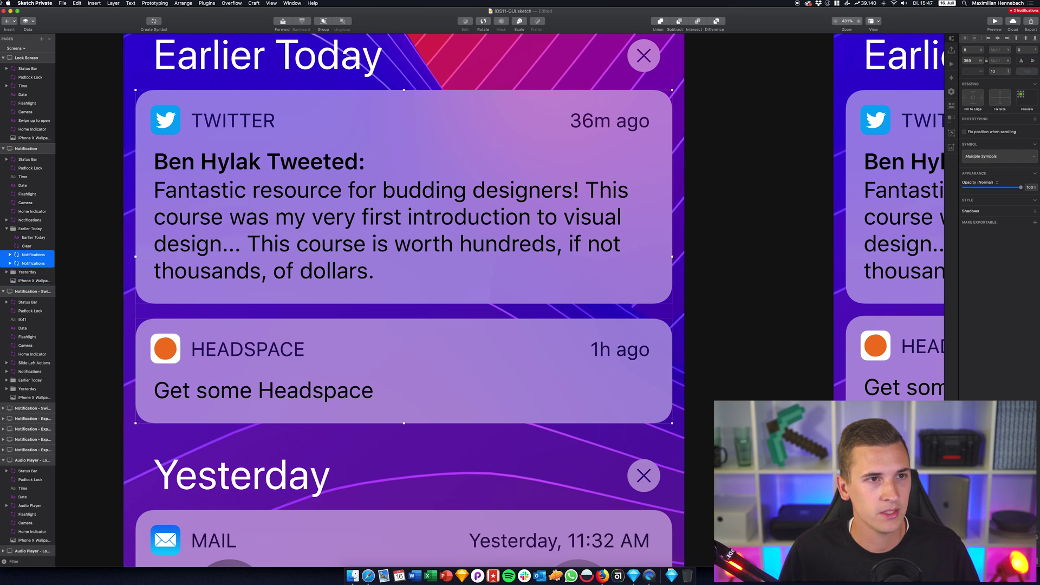
Create a new document with an artboard and paste the two Notifications cards onto it.
{"action": "left_click", "coordinate": [63, 4]}
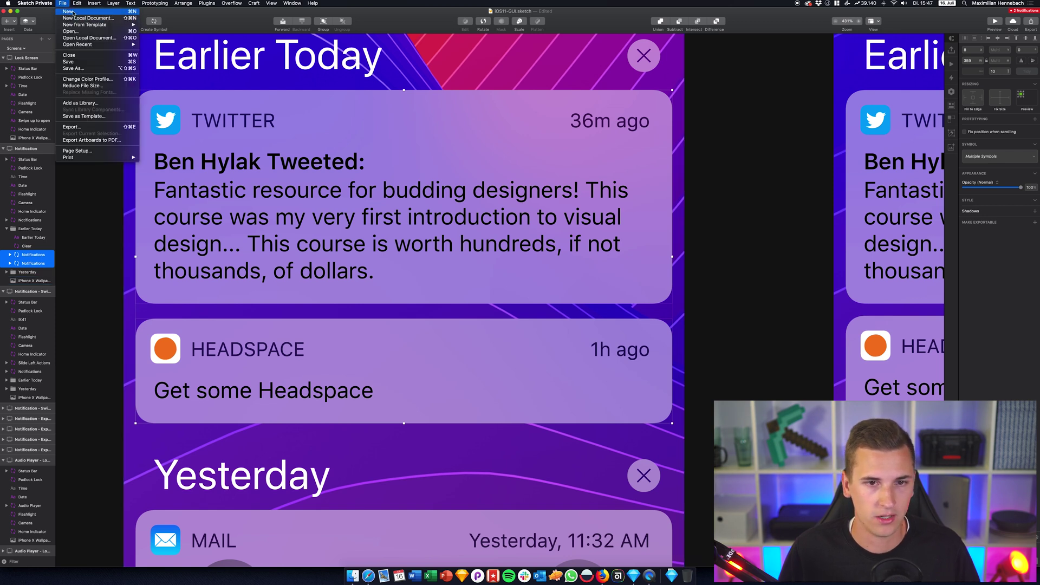
{"action": "left_click", "coordinate": [74, 12]}
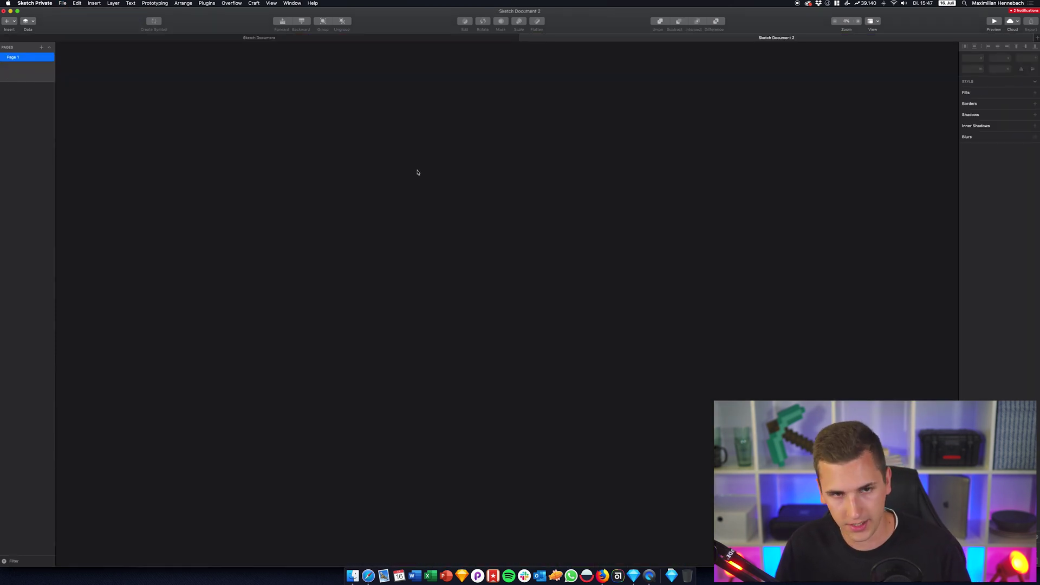
{"action": "key", "text": "a"}
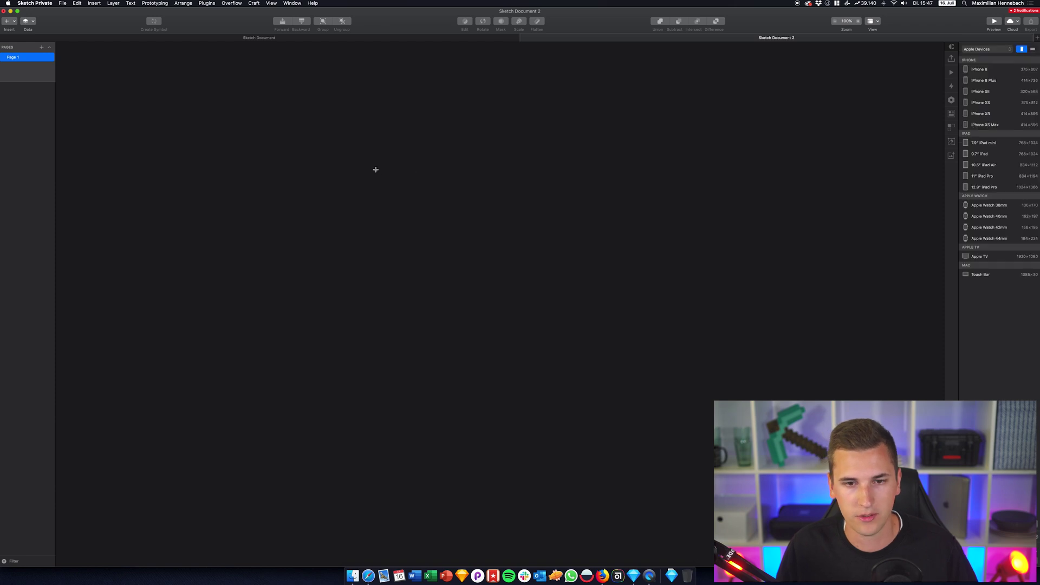
{"action": "left_click_drag", "start_coordinate": [375, 169], "coordinate": [768, 449]}
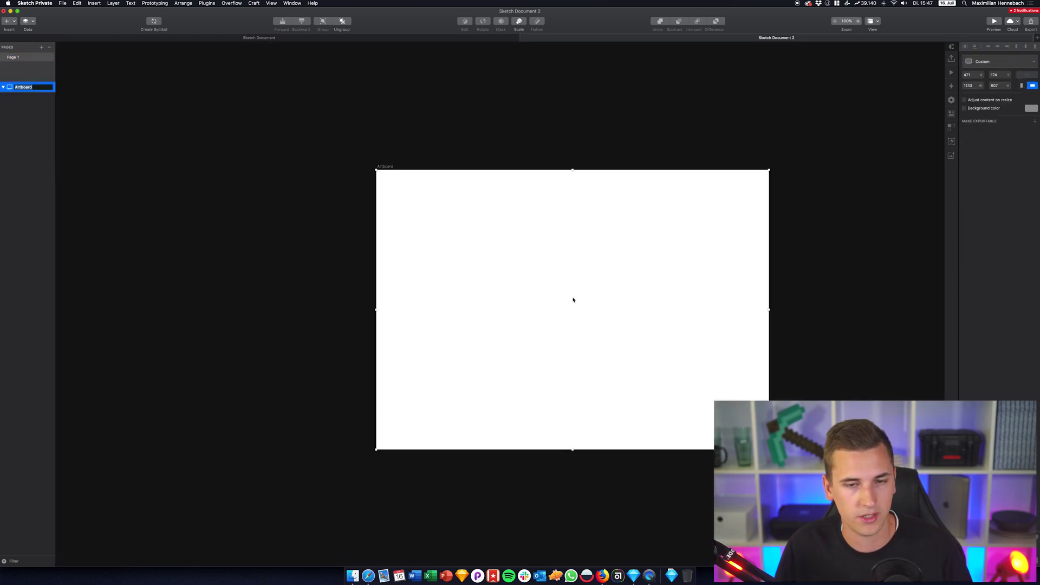
{"action": "key", "text": "Return"}
{"action": "key", "text": "super+v"}
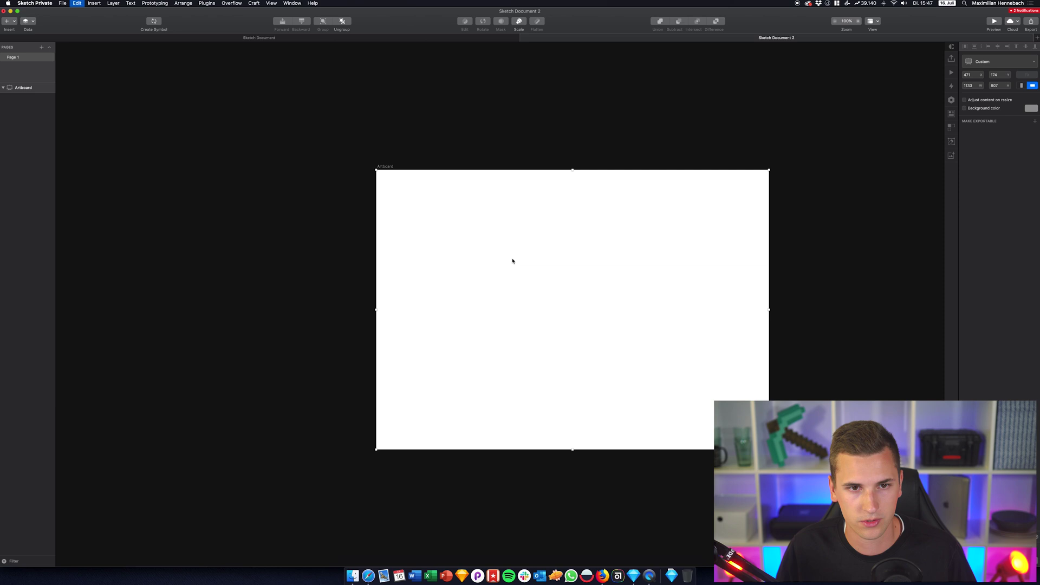
Enable the artboard's background colour and set it to a deep pink.
{"action": "left_click", "coordinate": [389, 167]}
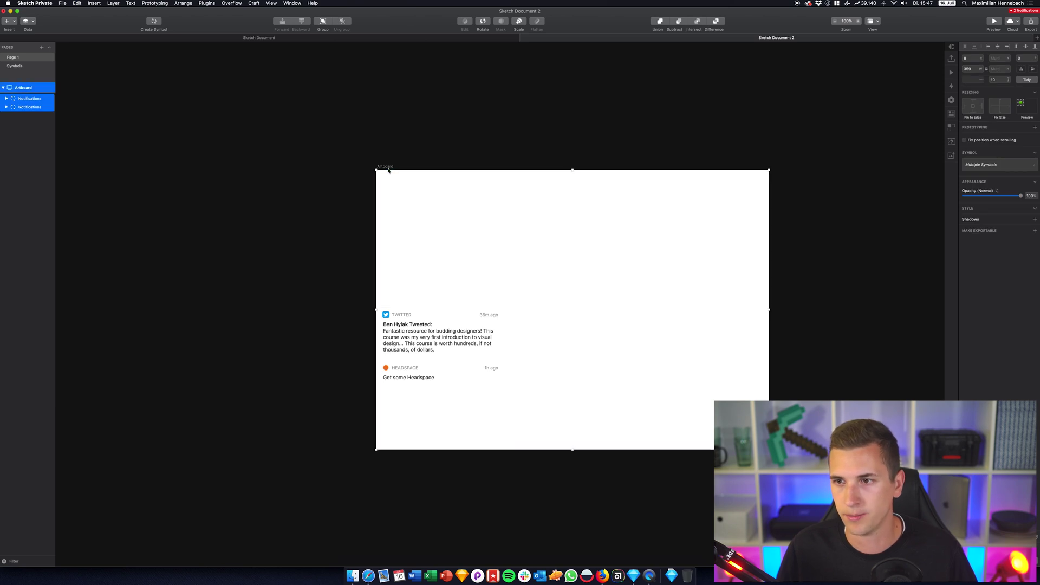
{"action": "left_click", "coordinate": [989, 119]}
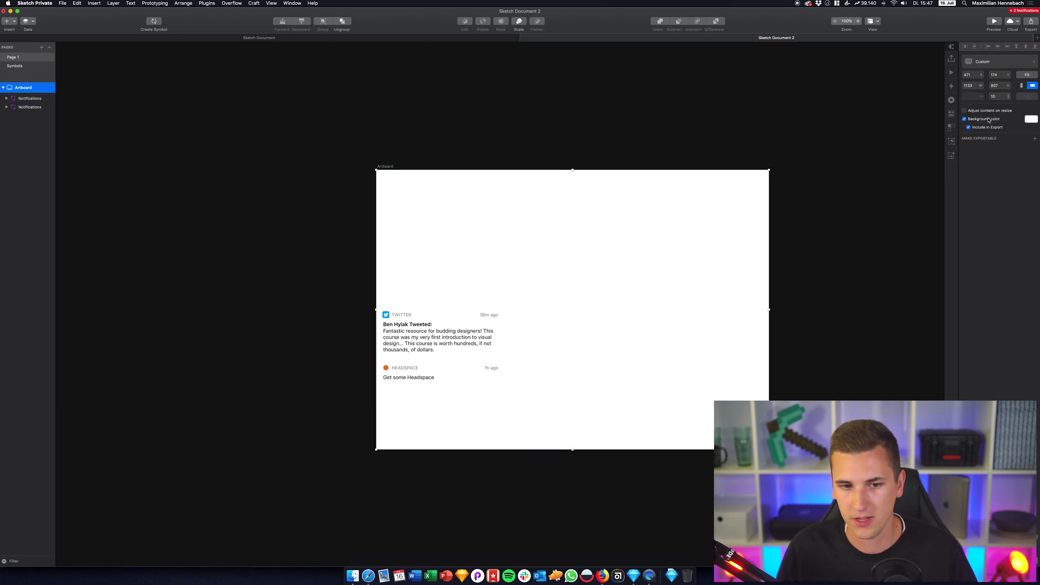
{"action": "left_click", "coordinate": [1030, 119]}
{"action": "left_click_drag", "start_coordinate": [1001, 163], "coordinate": [989, 143]}
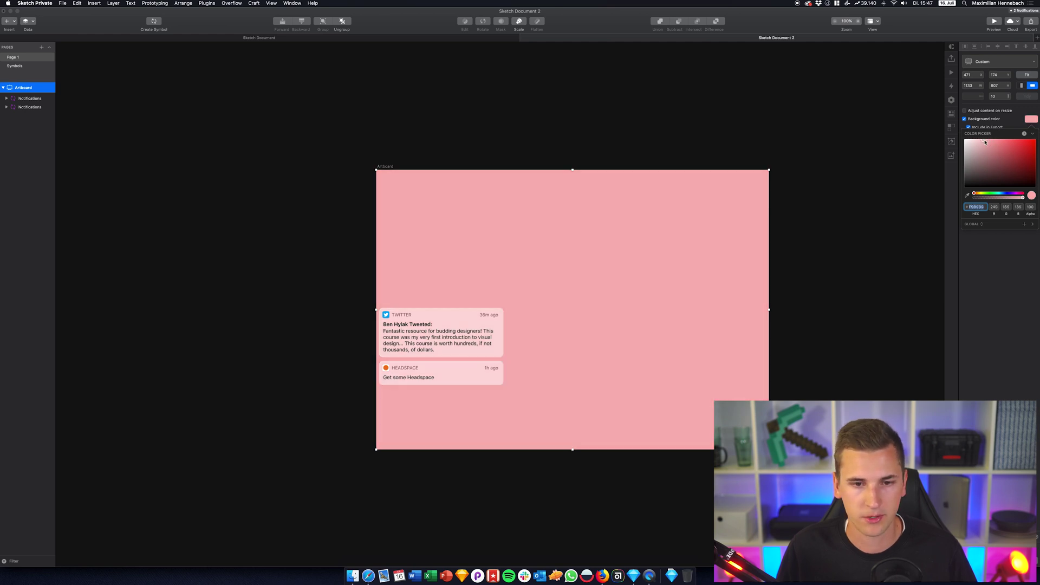
{"action": "left_click_drag", "start_coordinate": [984, 142], "coordinate": [998, 142]}
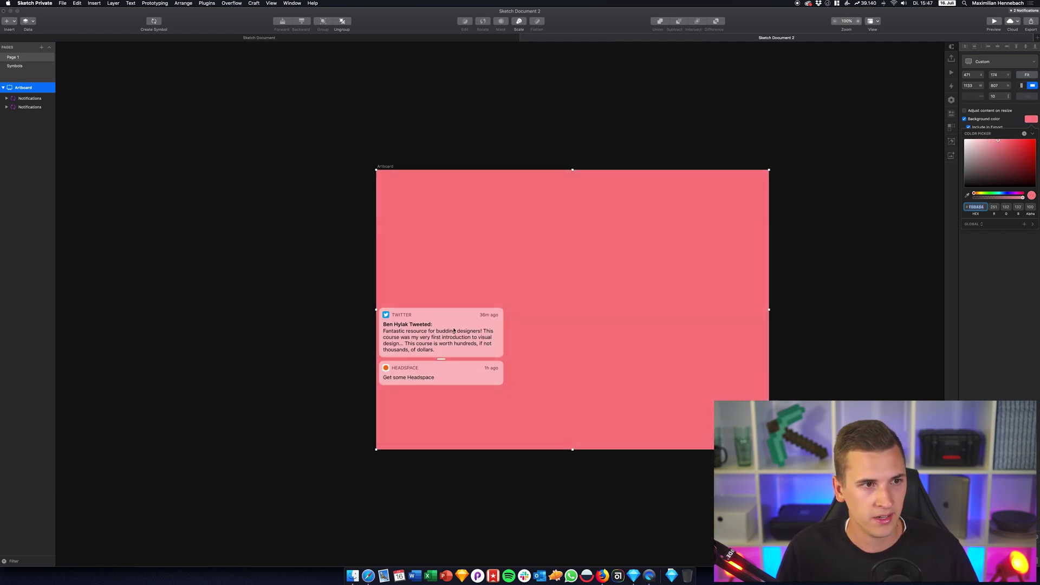
Duplicate the Twitter and Headspace groups below the originals, then move all four up and right.
{"action": "left_click", "coordinate": [25, 100]}
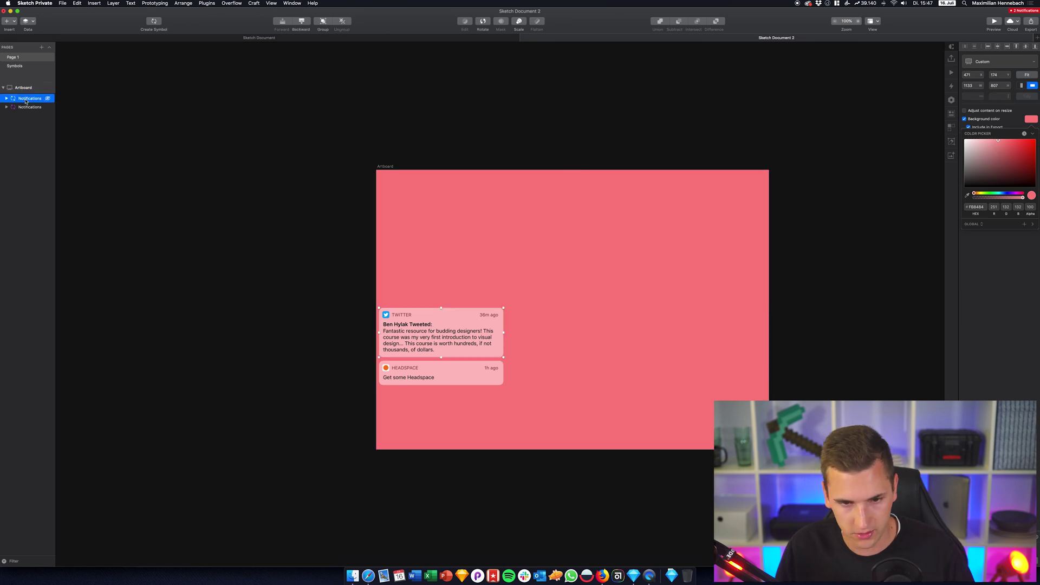
{"action": "left_click", "coordinate": [23, 106], "text": "shift"}
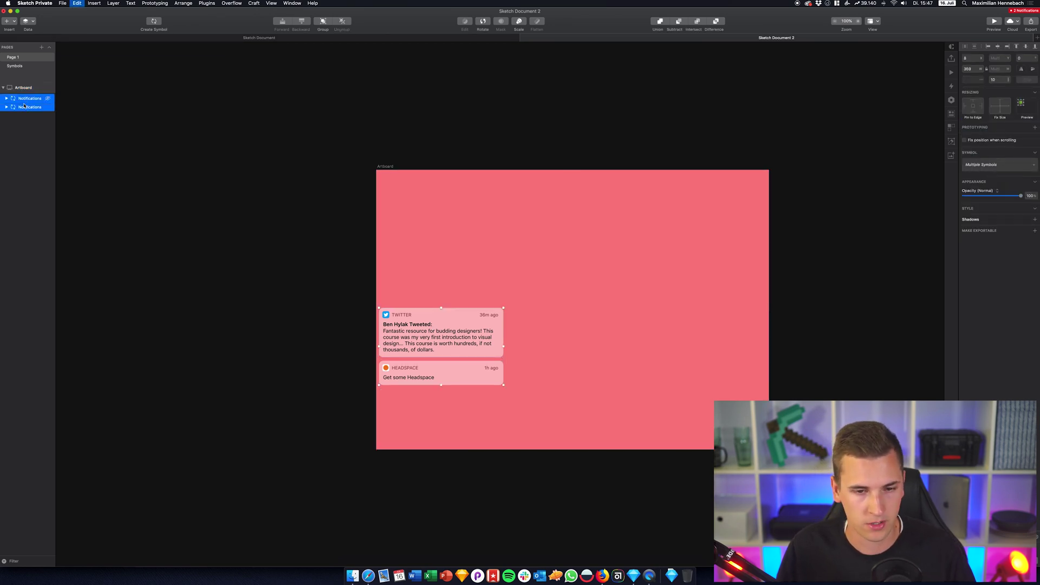
{"action": "key", "text": "super+d"}
{"action": "key", "text": "shift+Down"}
{"action": "key", "text": "shift+Down"}
{"action": "key", "text": "shift+Down"}
{"action": "key", "text": "shift+Down"}
{"action": "key", "text": "shift+Down"}
{"action": "key", "text": "shift+Down"}
{"action": "key", "text": "shift+Down"}
{"action": "key", "text": "shift+Down"}
{"action": "key", "text": "shift+Down"}
{"action": "key", "text": "shift+Down"}
{"action": "key", "text": "shift+Down"}
{"action": "key", "text": "shift+Down"}
{"action": "key", "text": "shift+Down"}
{"action": "key", "text": "shift+Down"}
{"action": "key", "text": "shift+Down"}
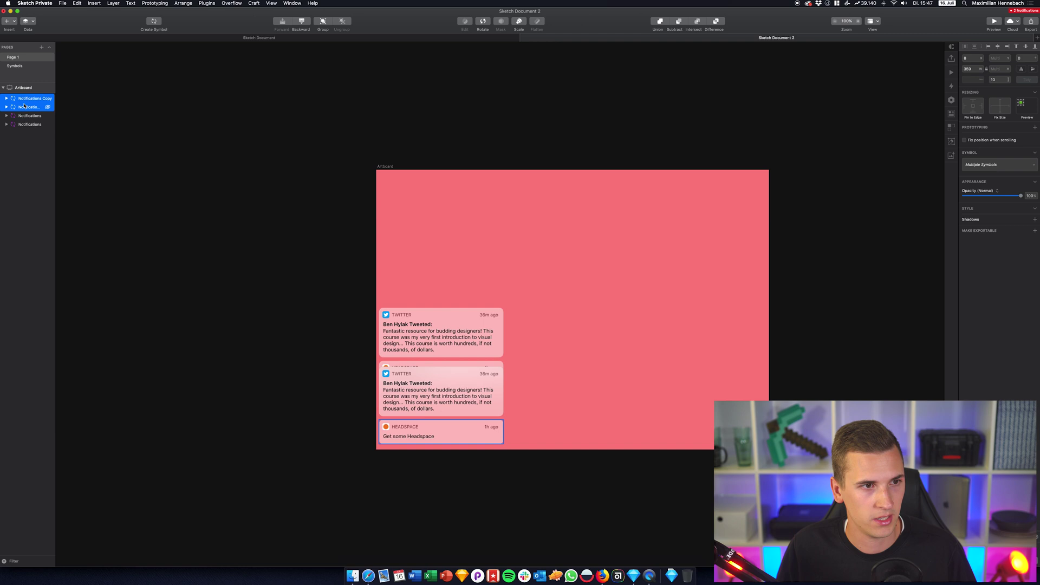
{"action": "left_click", "coordinate": [27, 124], "text": "shift"}
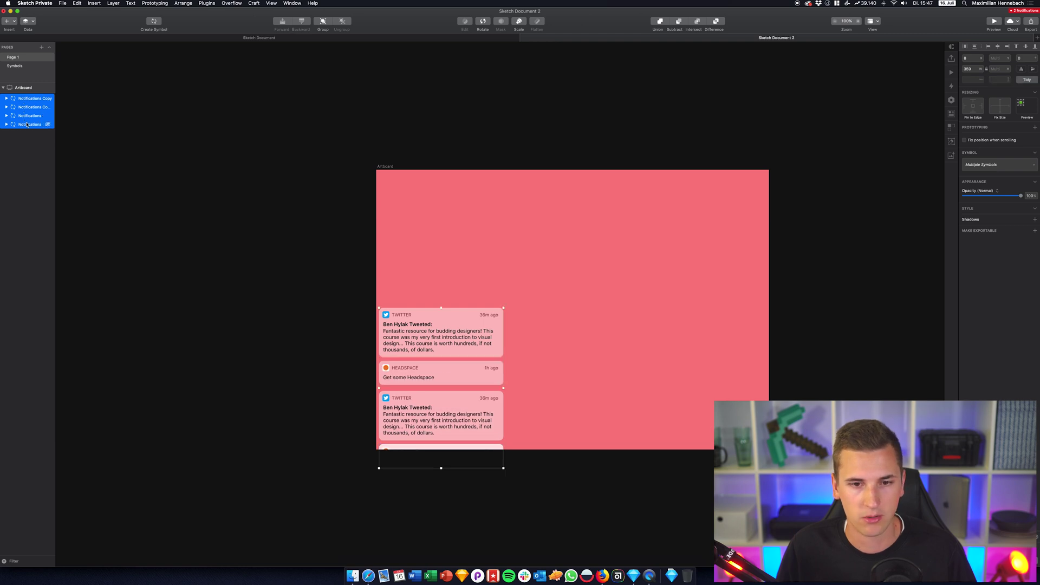
{"action": "left_click_drag", "start_coordinate": [421, 321], "coordinate": [456, 252]}
{"action": "scroll", "coordinate": [482, 286], "scroll_direction": "up", "scroll_amount": 5}
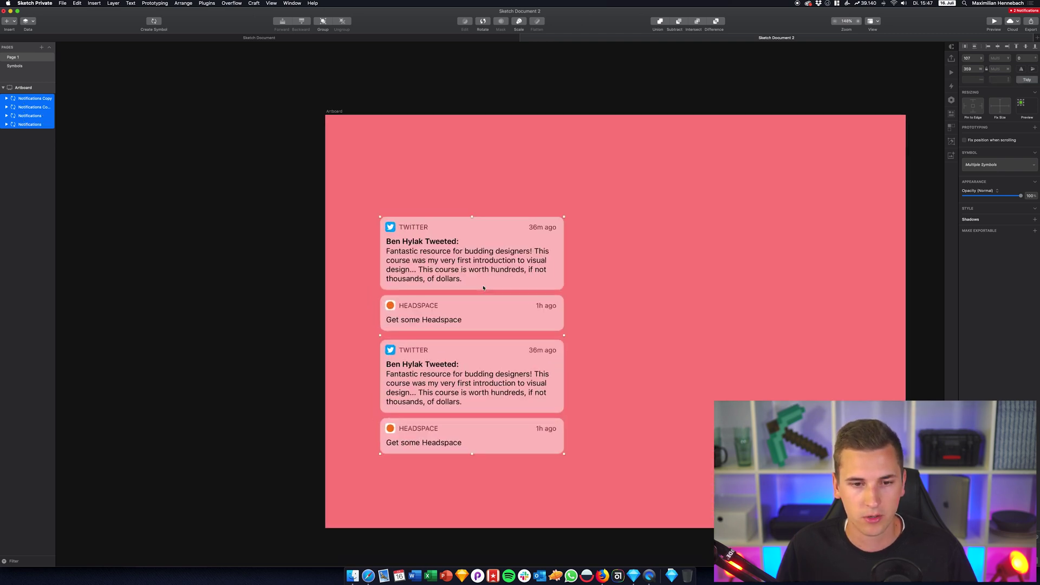
{"action": "scroll", "coordinate": [482, 287], "scroll_direction": "down", "scroll_amount": 4}
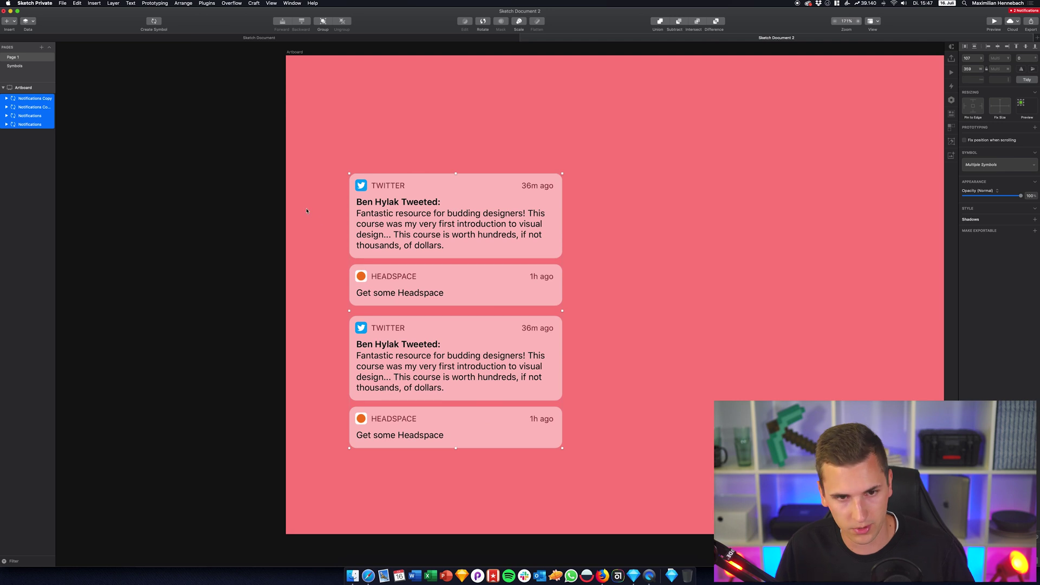
{"action": "scroll", "coordinate": [351, 247], "scroll_direction": "right", "scroll_amount": 1}
{"action": "scroll", "coordinate": [319, 244], "scroll_direction": "down", "scroll_amount": 2}
Duplicate the four cards into a second column, tidy all eight, and widen the row and column gaps.
{"action": "key", "text": "super+d"}
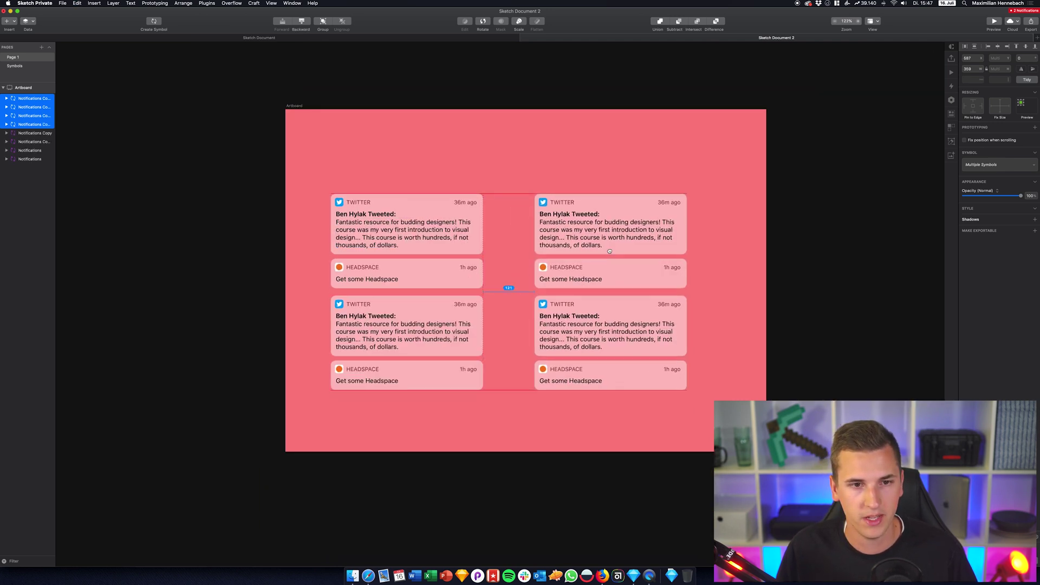
{"action": "key", "text": "super+2"}
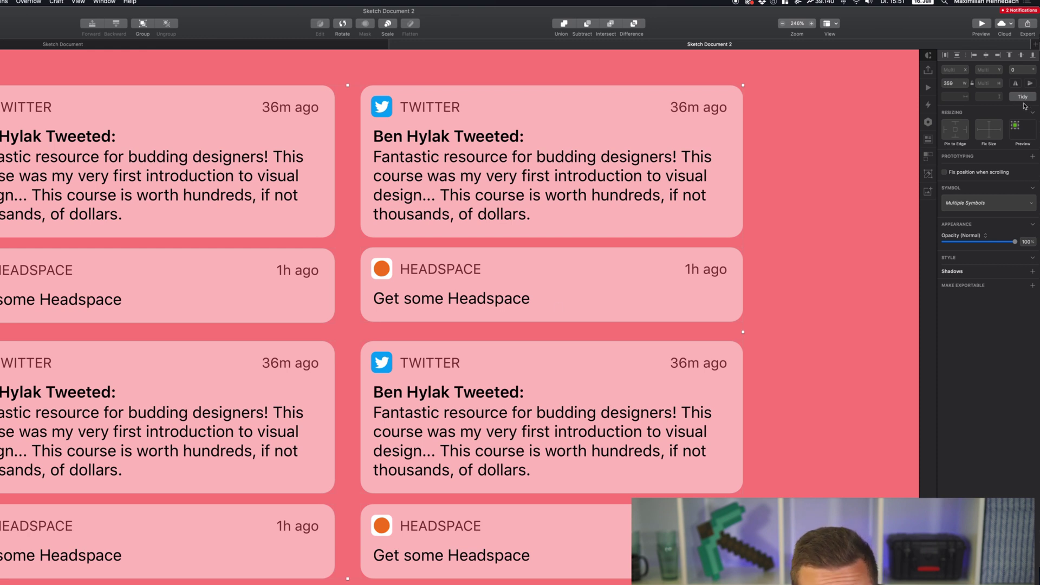
{"action": "left_click", "coordinate": [1022, 100]}
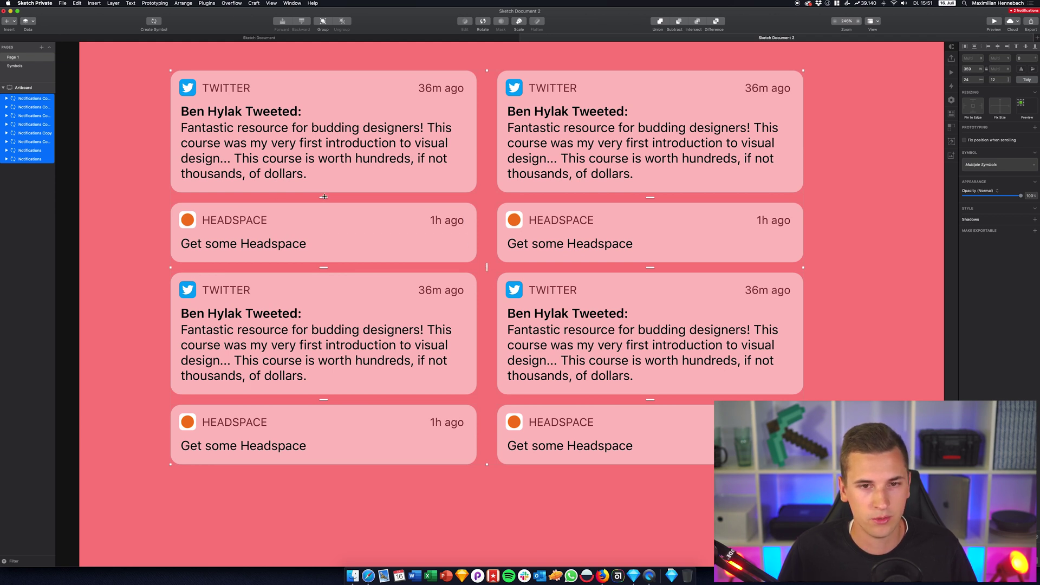
{"action": "mouse_move", "coordinate": [324, 196]}
{"action": "left_mouse_down"}
{"action": "mouse_move", "coordinate": [329, 248]}
{"action": "mouse_move", "coordinate": [320, 202]}
{"action": "mouse_move", "coordinate": [326, 213]}
{"action": "left_mouse_up"}
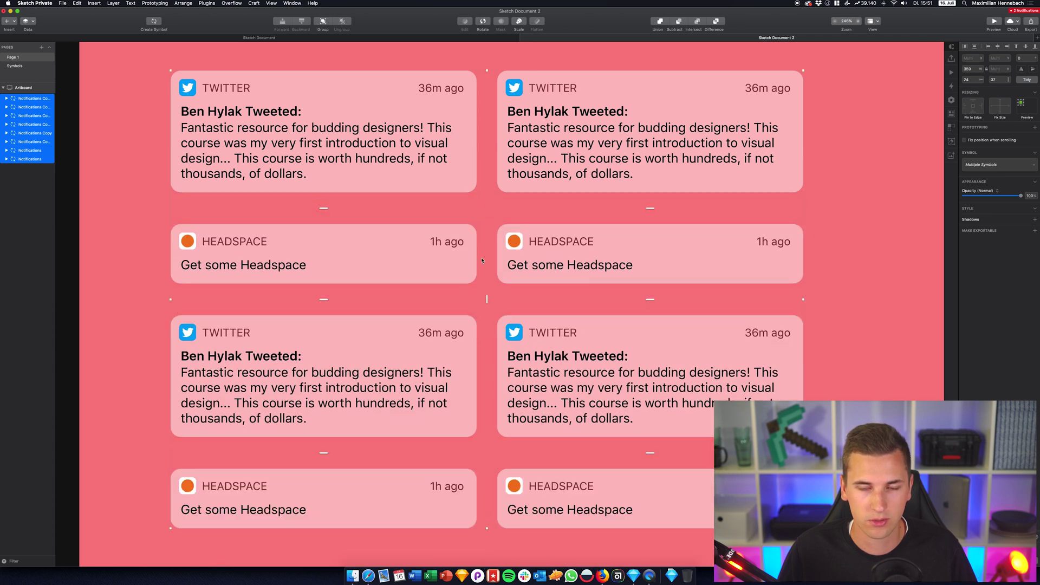
{"action": "mouse_move", "coordinate": [487, 295]}
{"action": "left_mouse_down"}
{"action": "mouse_move", "coordinate": [536, 303]}
{"action": "mouse_move", "coordinate": [506, 297]}
{"action": "left_mouse_up"}
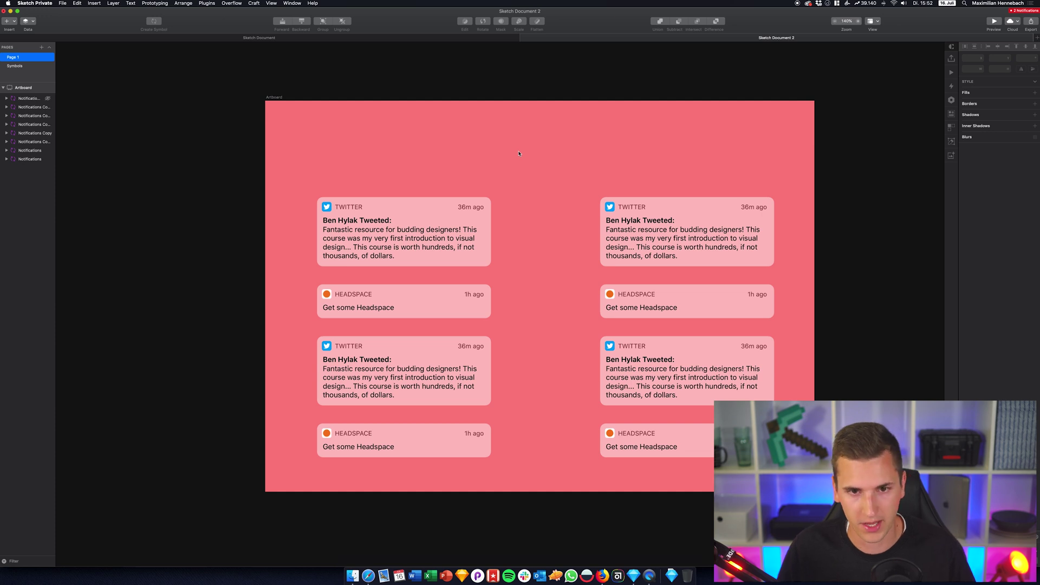
Delete the right column of notification cards.
{"action": "key", "text": "a"}
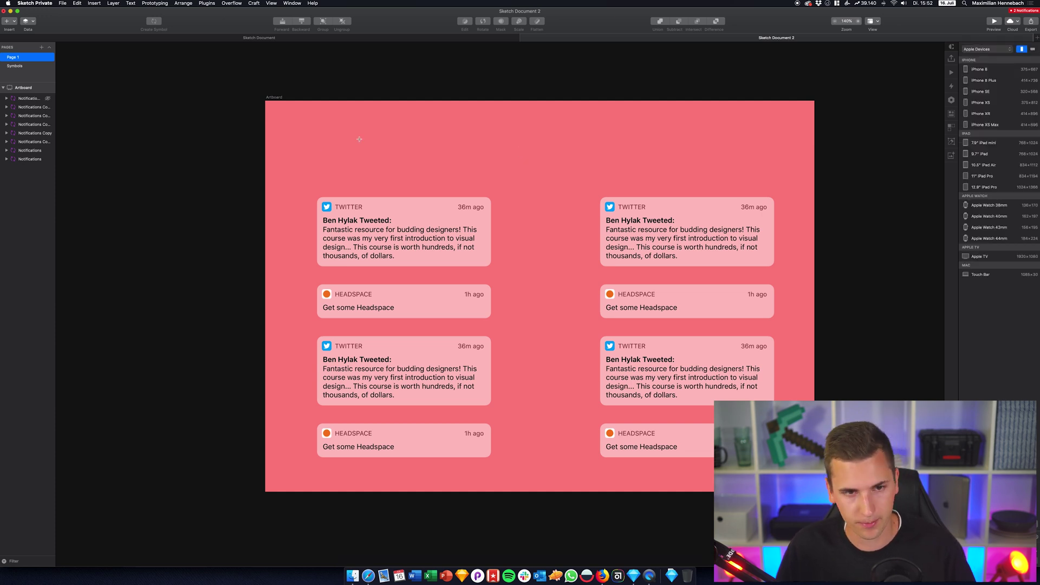
{"action": "scroll", "coordinate": [540, 187], "scroll_direction": "right", "scroll_amount": 10}
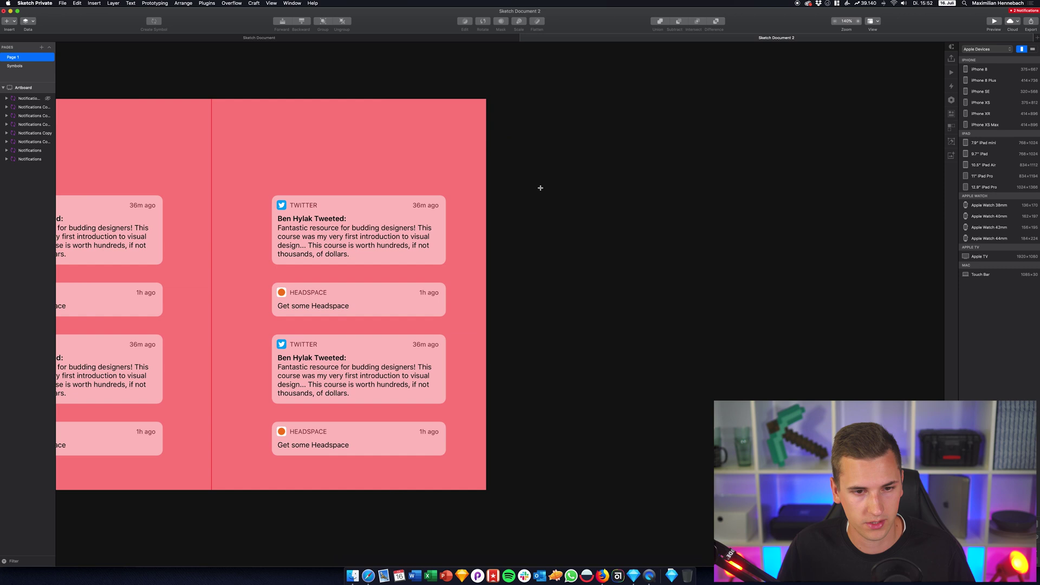
{"action": "key", "text": "Escape"}
{"action": "left_click_drag", "start_coordinate": [346, 169], "coordinate": [353, 436]}
{"action": "key", "text": "Delete"}
Draw a tall grey panel with a thin bar near its top.
{"action": "key", "text": "a"}
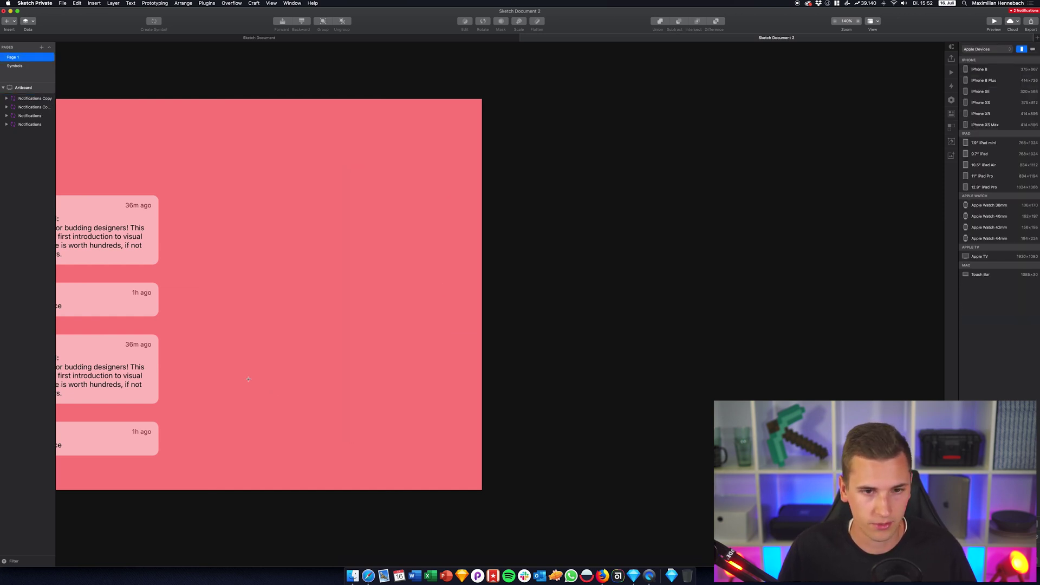
{"action": "key", "text": "r"}
{"action": "mouse_move", "coordinate": [290, 184]}
{"action": "left_mouse_down"}
{"action": "mouse_move", "coordinate": [434, 432]}
{"action": "mouse_move", "coordinate": [423, 443]}
{"action": "left_mouse_up"}
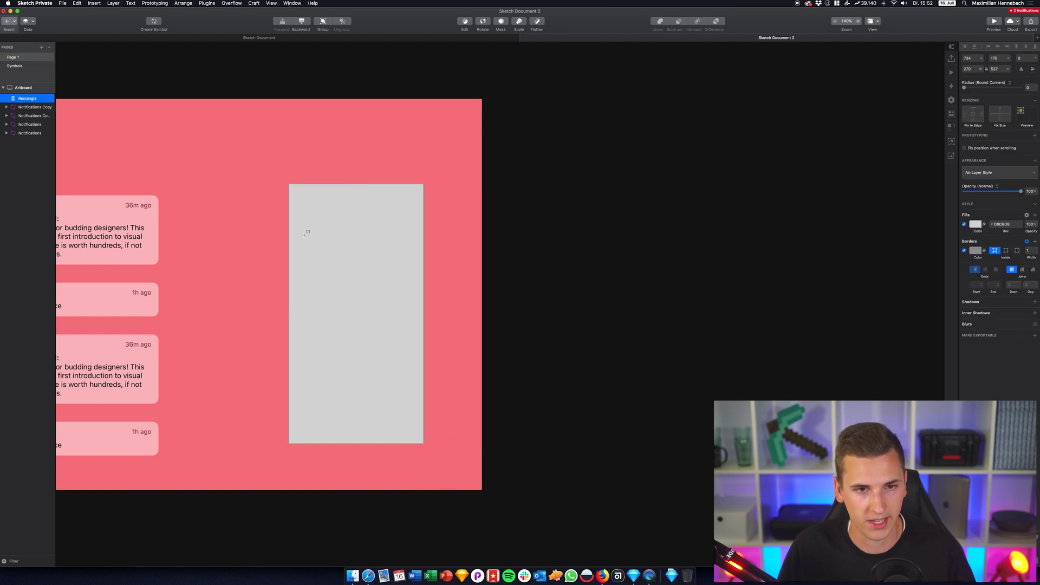
{"action": "left_click_drag", "start_coordinate": [299, 191], "coordinate": [408, 210]}
Duplicate the thin bar into six bars stacked down the panel.
{"action": "key", "text": "super+d"}
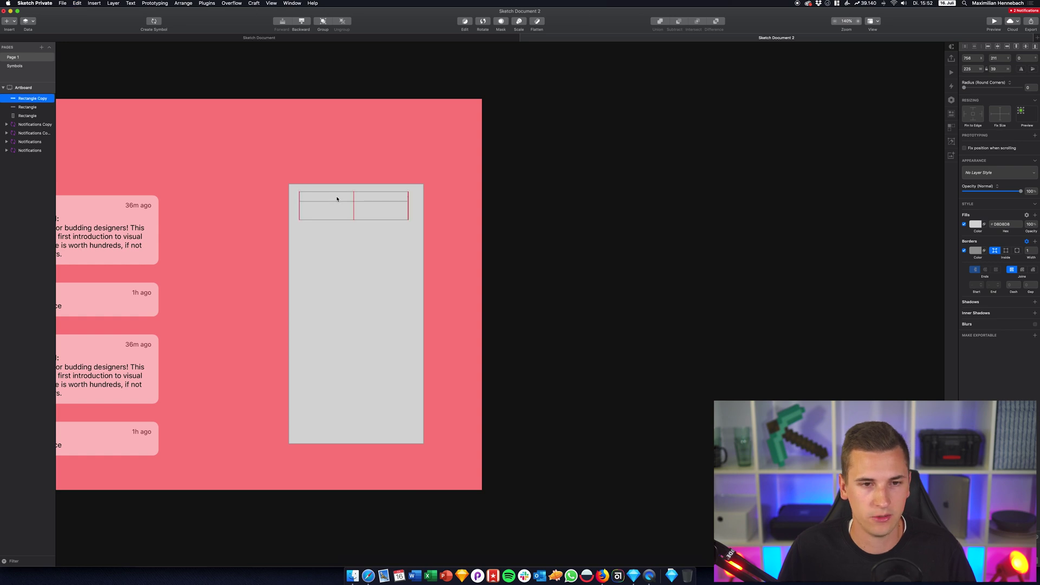
{"action": "key", "text": "shift+Down"}
{"action": "key", "text": "shift+Down"}
{"action": "key", "text": "shift+Down"}
{"action": "key", "text": "shift+Down"}
{"action": "key", "text": "shift+Down"}
{"action": "key", "text": "super+d"}
{"action": "key", "text": "shift+Down"}
{"action": "key", "text": "shift+Down"}
{"action": "key", "text": "shift+Down"}
{"action": "key", "text": "shift+Down"}
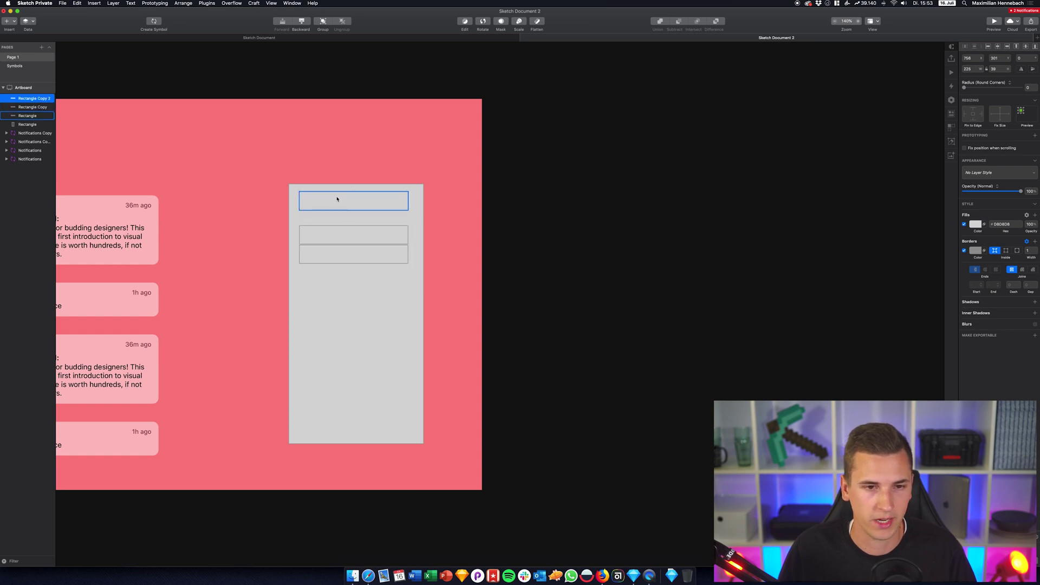
{"action": "key", "text": "shift+Down"}
{"action": "key", "text": "shift+Down"}
{"action": "key", "text": "shift+Down"}
{"action": "key", "text": "shift+Down"}
{"action": "key", "text": "super+d"}
{"action": "key", "text": "shift+Down"}
{"action": "key", "text": "shift+Down"}
{"action": "key", "text": "shift+Down"}
{"action": "key", "text": "shift+Down"}
{"action": "key", "text": "shift+Down"}
{"action": "key", "text": "shift+Down"}
{"action": "key", "text": "shift+Down"}
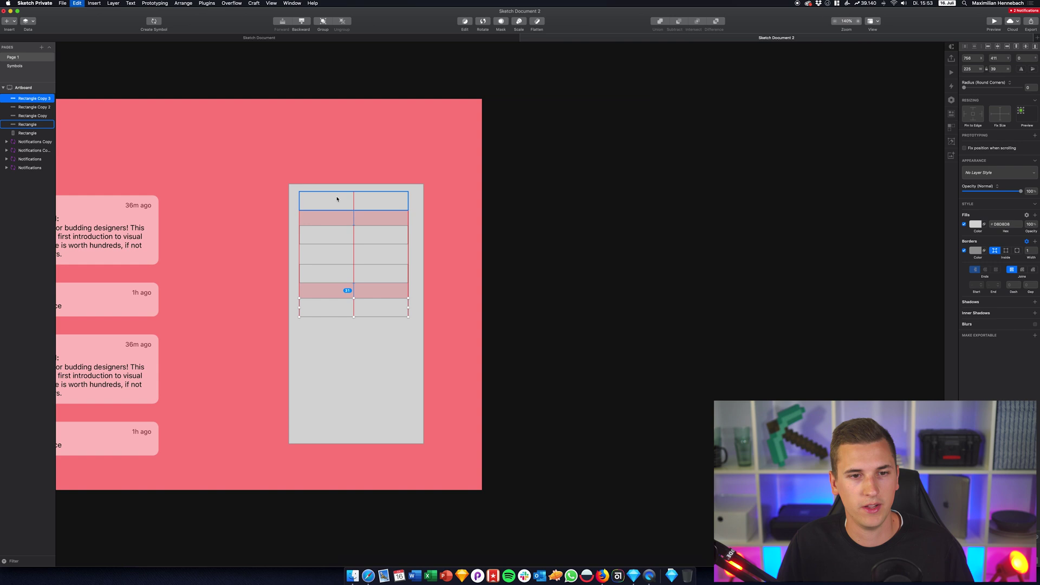
{"action": "key", "text": "super+d"}
{"action": "key", "text": "shift+Down"}
{"action": "key", "text": "shift+Down"}
{"action": "key", "text": "shift+Down"}
{"action": "key", "text": "shift+Down"}
{"action": "key", "text": "shift+Down"}
{"action": "key", "text": "shift+Down"}
{"action": "key", "text": "shift+Down"}
{"action": "key", "text": "super+d"}
{"action": "key", "text": "shift+Down"}
{"action": "key", "text": "shift+Down"}
{"action": "key", "text": "shift+Down"}
{"action": "key", "text": "shift+Down"}
{"action": "key", "text": "shift+Down"}
{"action": "key", "text": "shift+Down"}
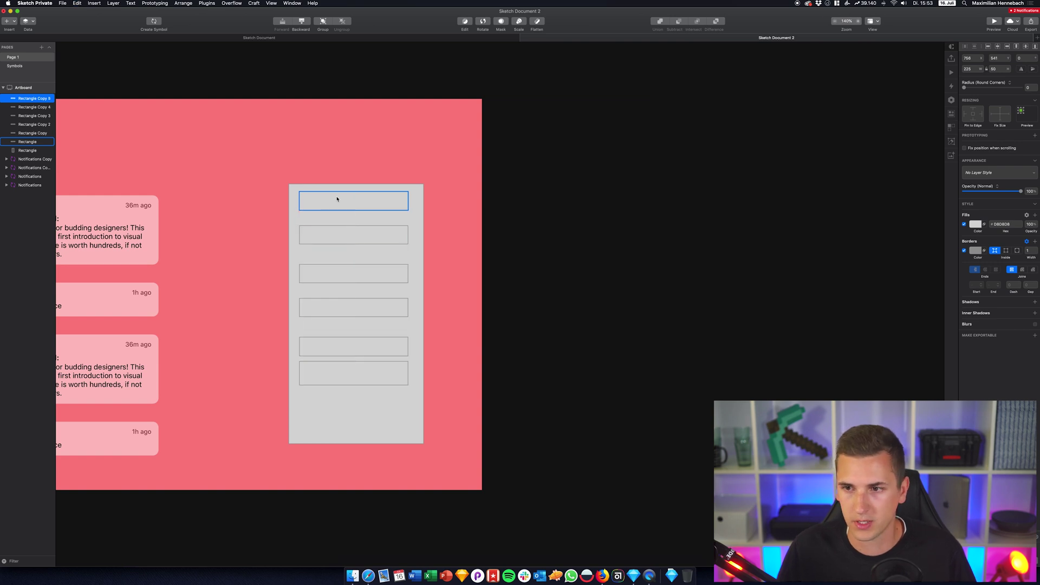
Remove the panel's fill, then distribute the six bars evenly and tighten their gaps.
{"action": "left_click", "coordinate": [388, 417]}
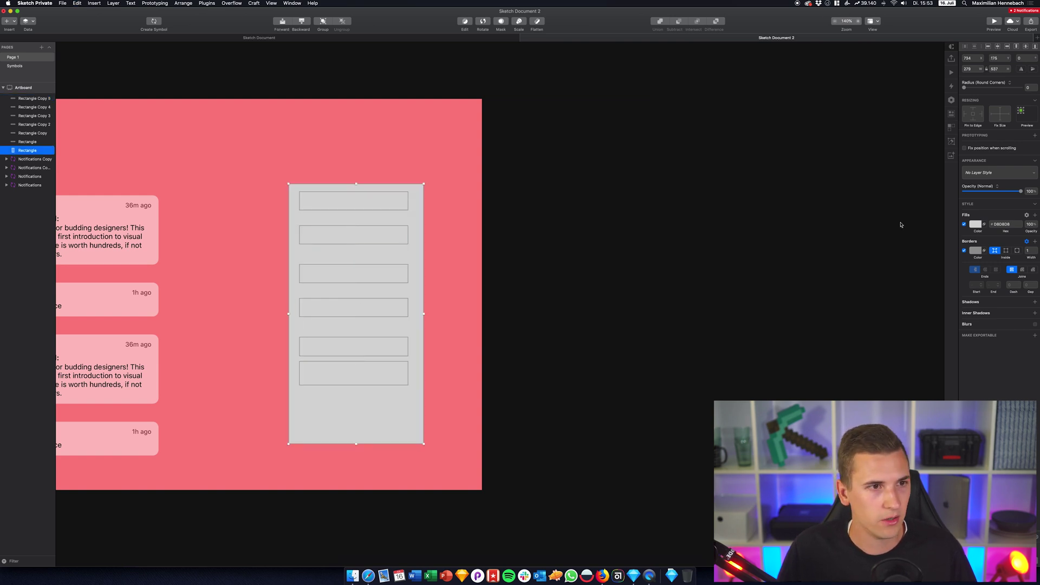
{"action": "left_click", "coordinate": [965, 225]}
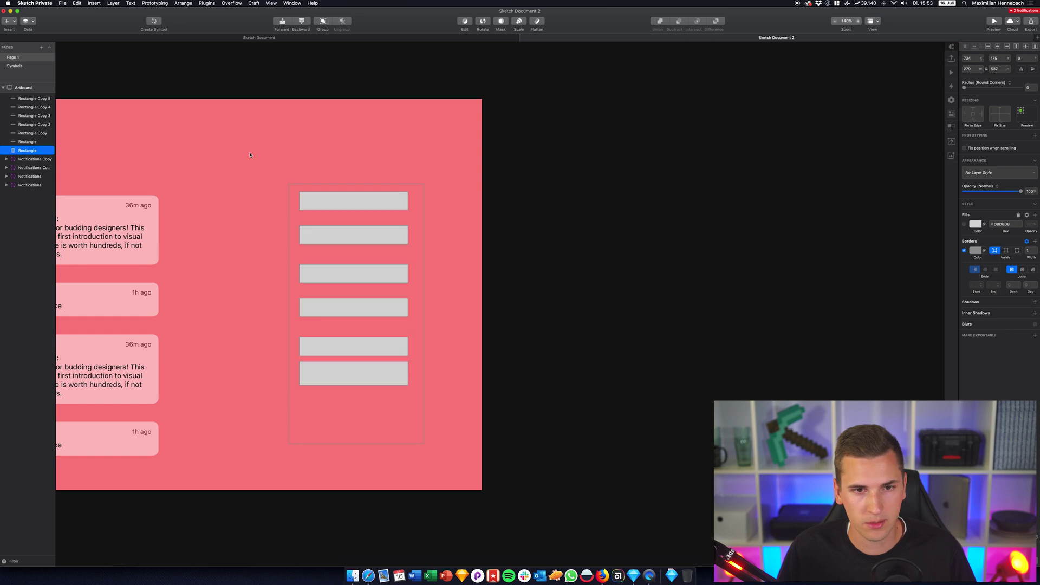
{"action": "left_click", "coordinate": [22, 142]}
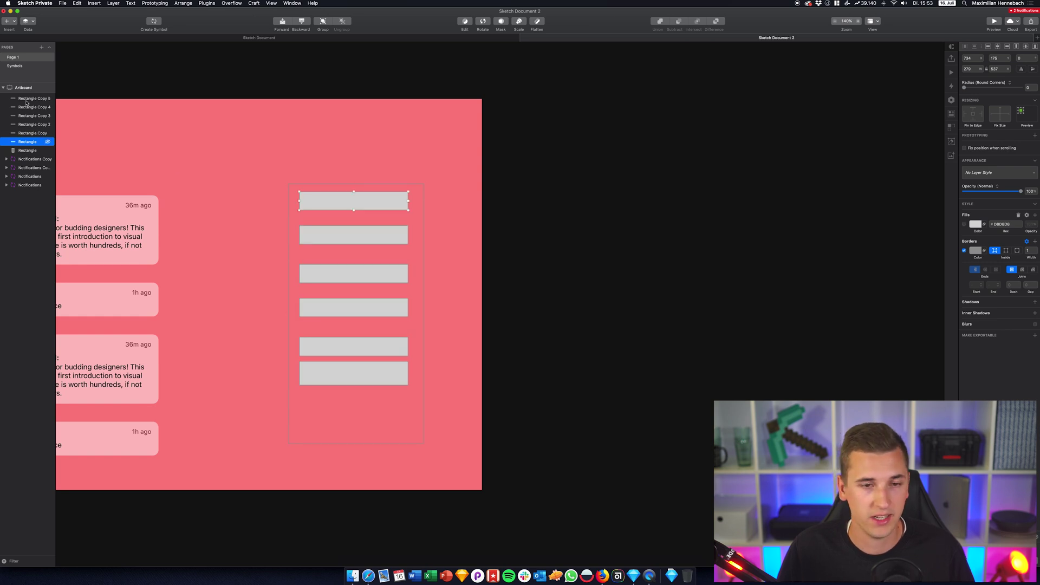
{"action": "left_click", "coordinate": [29, 98], "text": "shift"}
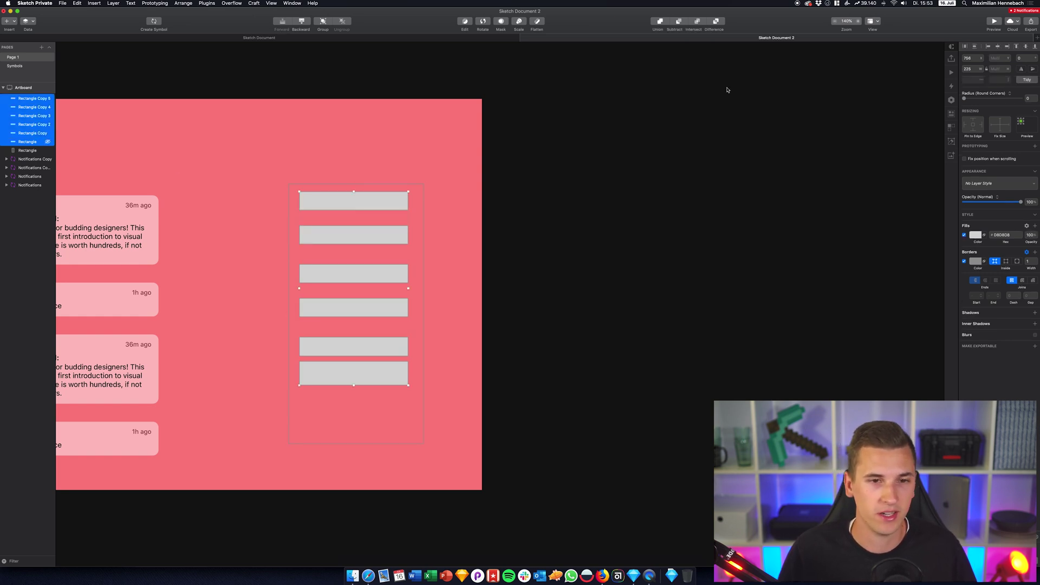
{"action": "left_click", "coordinate": [1027, 80]}
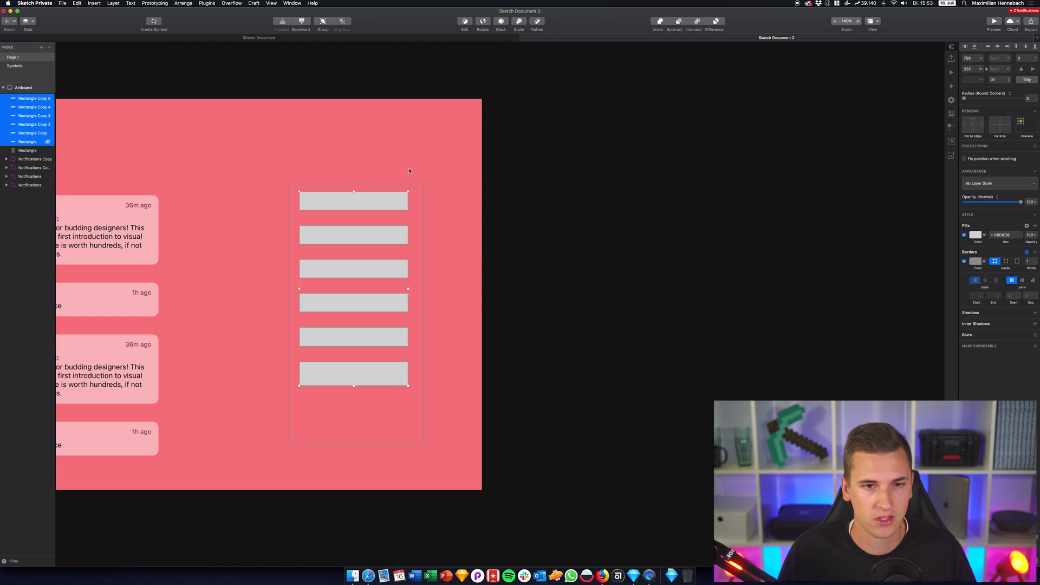
{"action": "scroll", "coordinate": [369, 201], "scroll_direction": "up", "scroll_amount": 3}
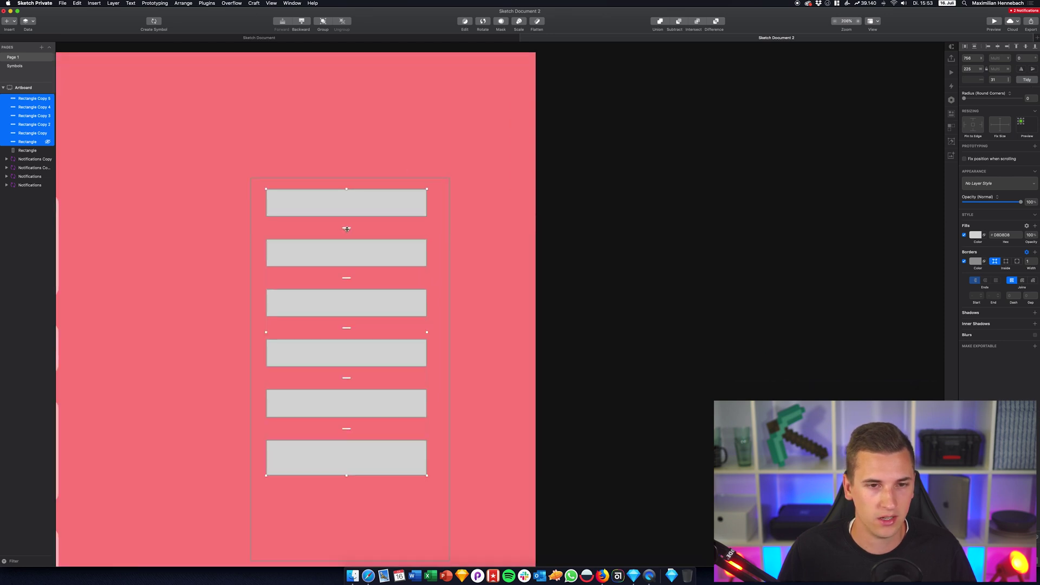
{"action": "mouse_move", "coordinate": [347, 228]}
{"action": "left_mouse_down"}
{"action": "mouse_move", "coordinate": [348, 217]}
{"action": "mouse_move", "coordinate": [347, 231]}
{"action": "mouse_move", "coordinate": [347, 223]}
{"action": "mouse_move", "coordinate": [331, 230]}
{"action": "left_mouse_up"}
{"action": "key", "text": "super+1"}
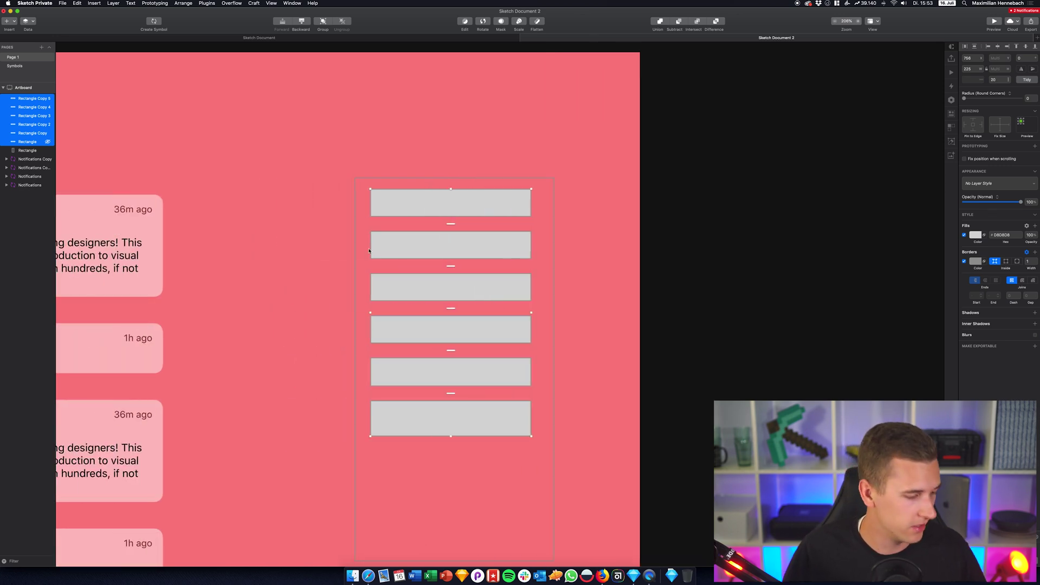
Deselect the placeholder bars to view the full artboard cleanly.
{"action": "left_click", "coordinate": [612, 76]}
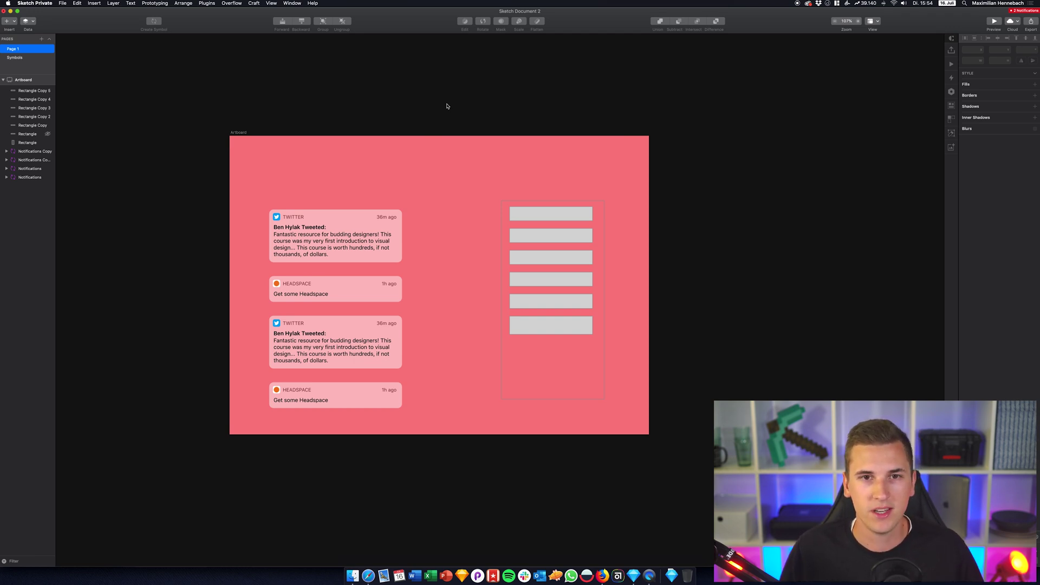
Begin saving to Sketch Cloud and enter the name 'Sketch Private Beta'.
{"action": "key", "text": "super+s"}
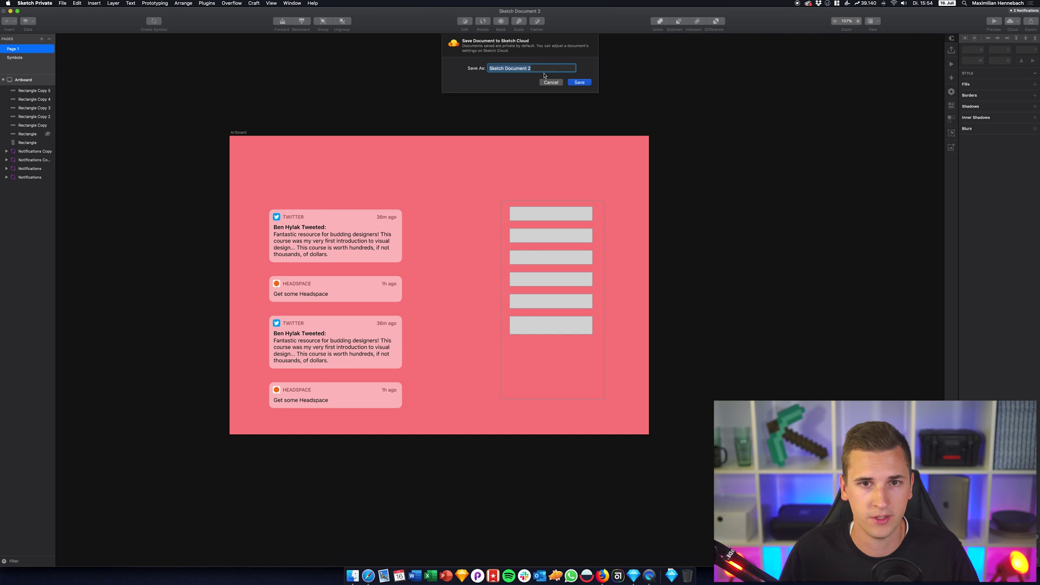
{"action": "type", "text": "Sketch P"}
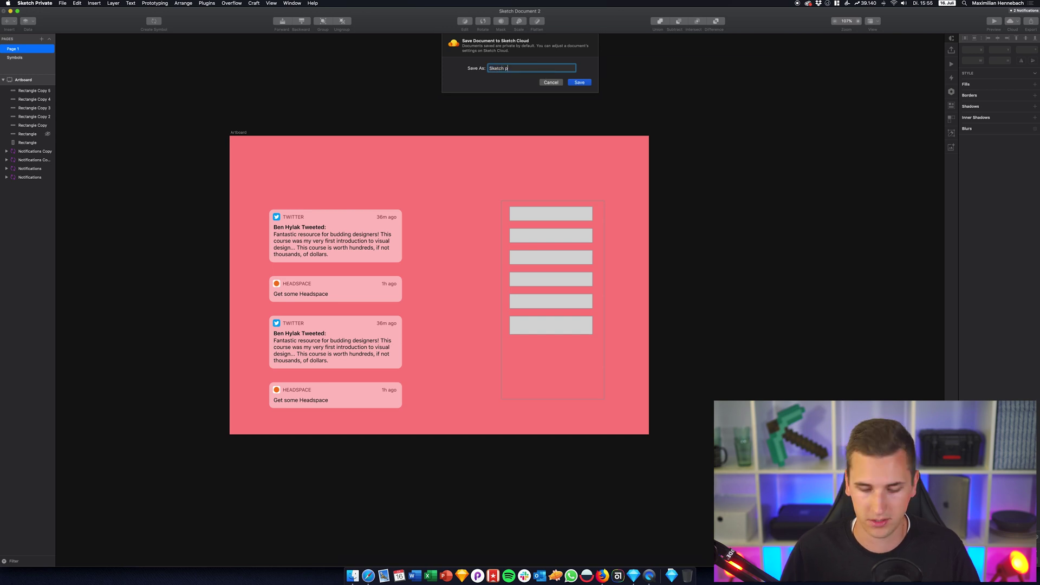
{"action": "type", "text": "rivate Beta"}
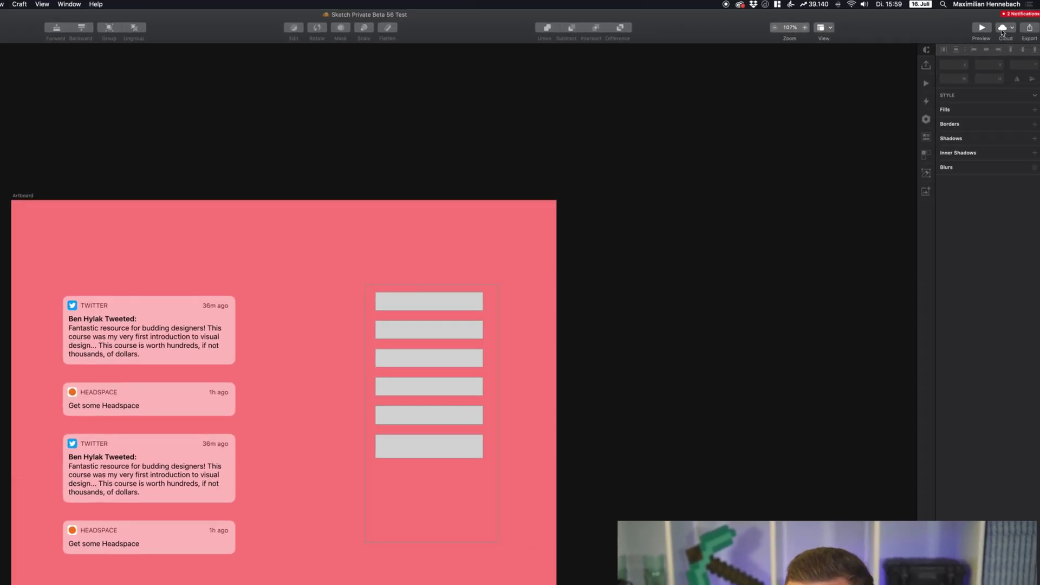
{"action": "left_click", "coordinate": [1032, 12]}
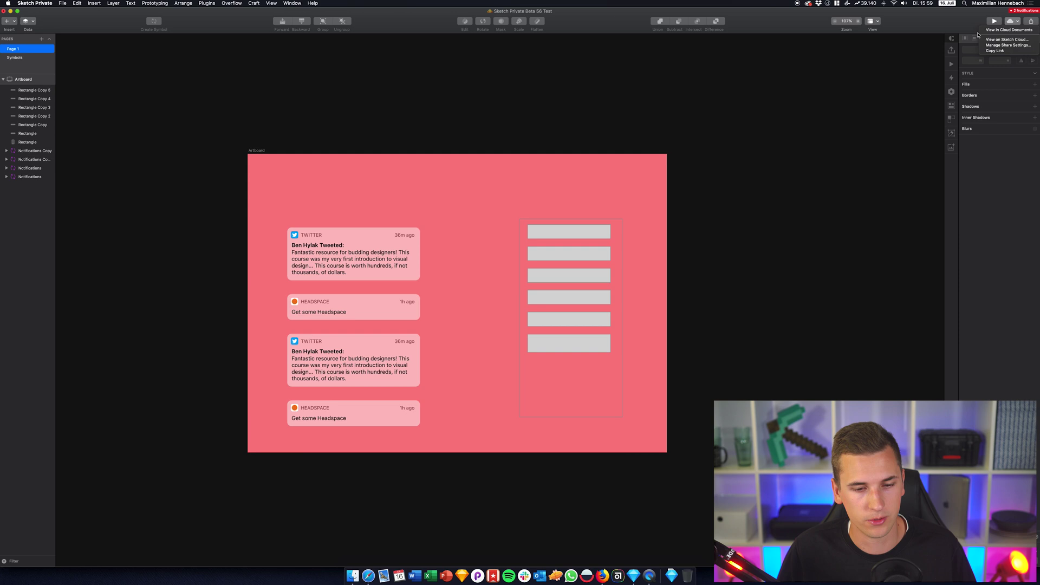
{"action": "left_click", "coordinate": [822, 60]}
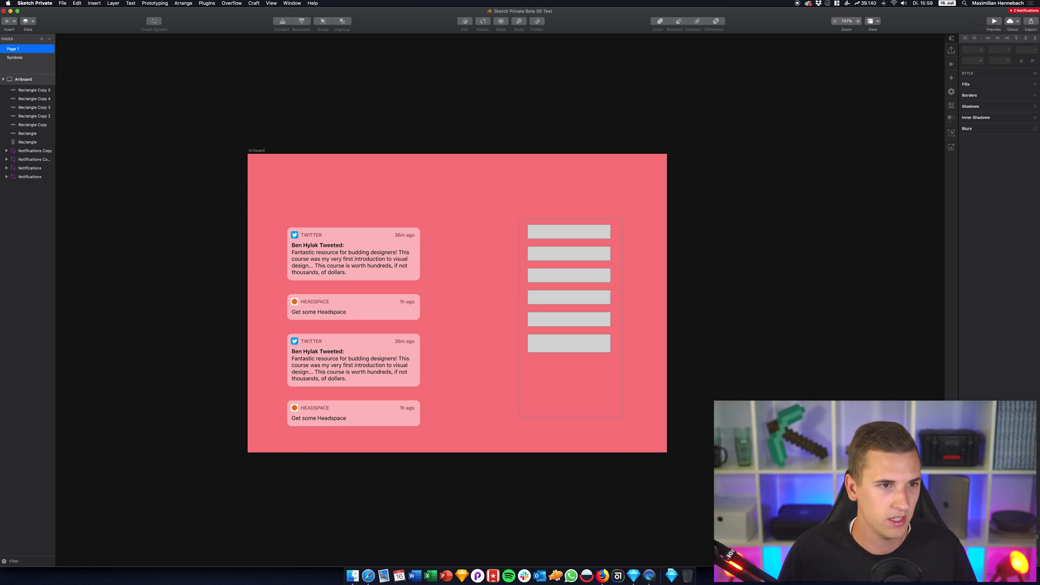
{"action": "left_click", "coordinate": [368, 575]}
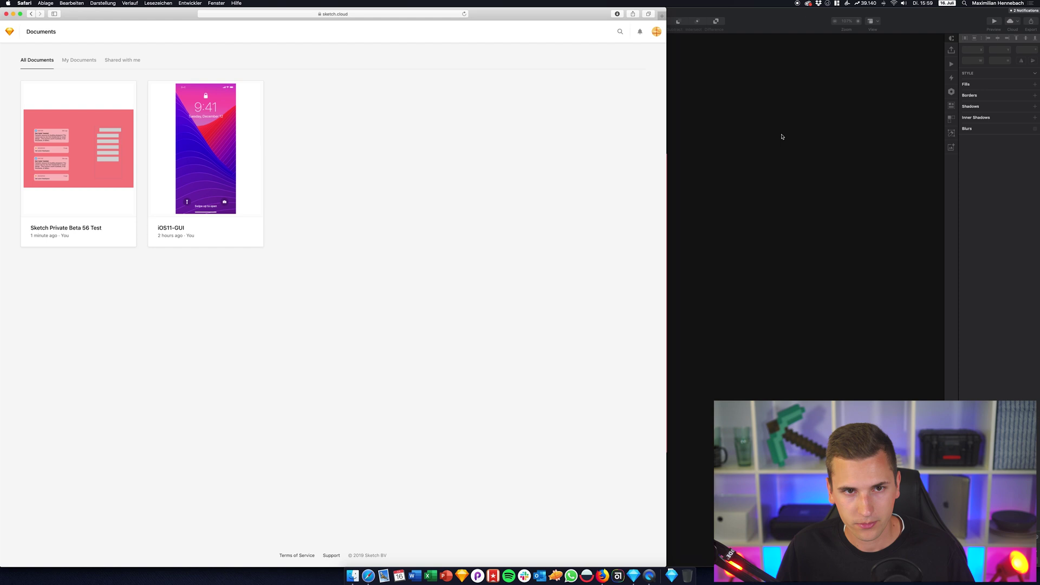
{"action": "left_click", "coordinate": [694, 137]}
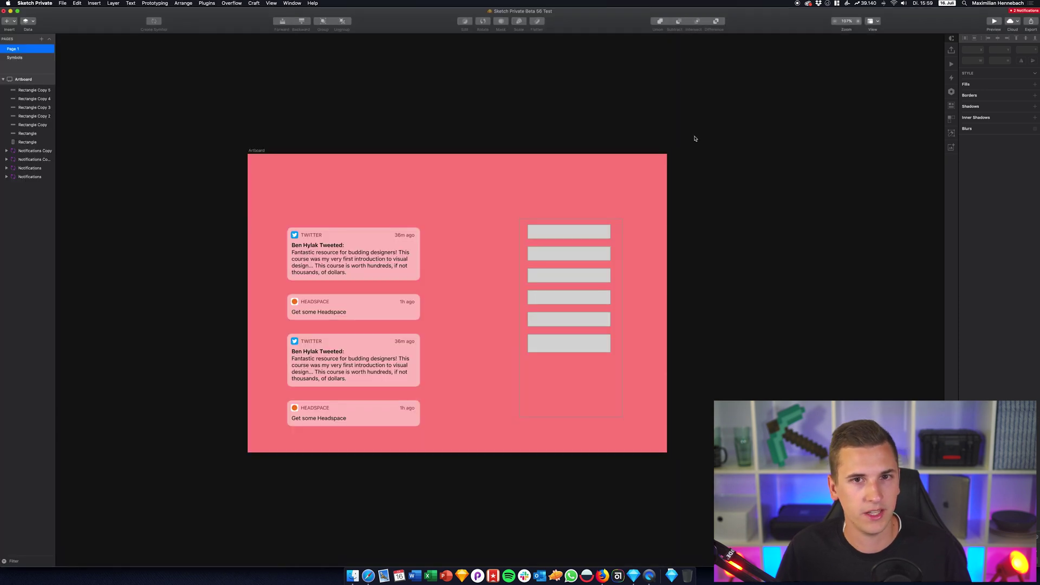
{"action": "key", "text": "ctrl+Up"}
Check the cloud options of both open documents, ending on iOS11-GUI's Sketch Cloud popover.
{"action": "left_click", "coordinate": [315, 49]}
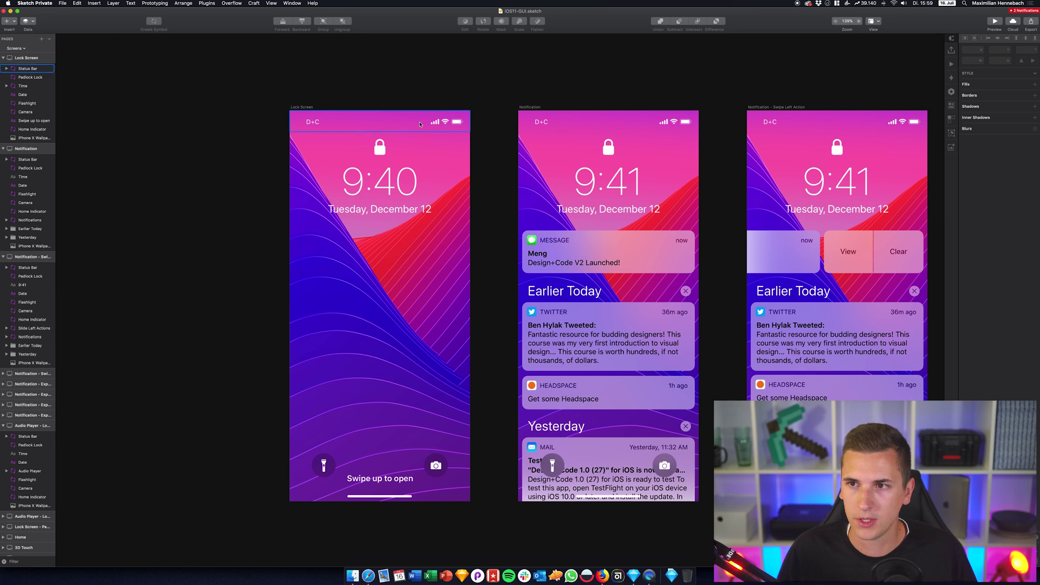
{"action": "left_click", "coordinate": [1013, 23]}
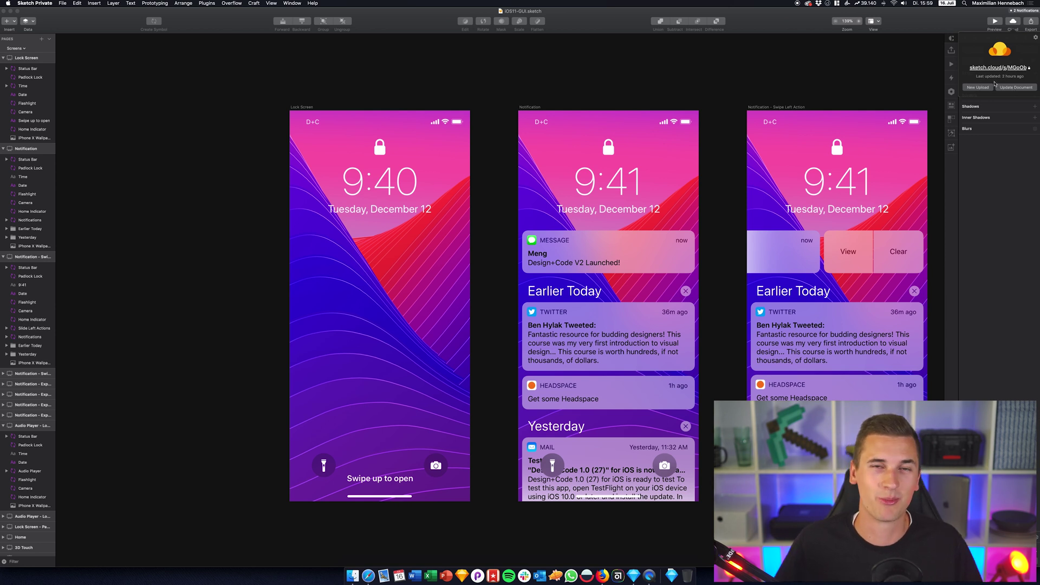
{"action": "key", "text": "ctrl+Up"}
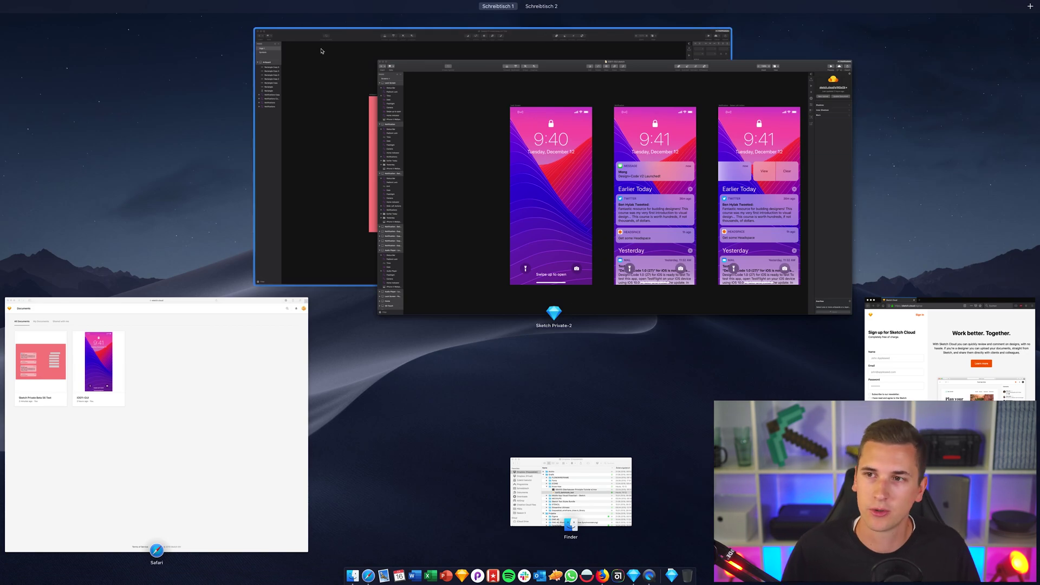
{"action": "left_click", "coordinate": [320, 56]}
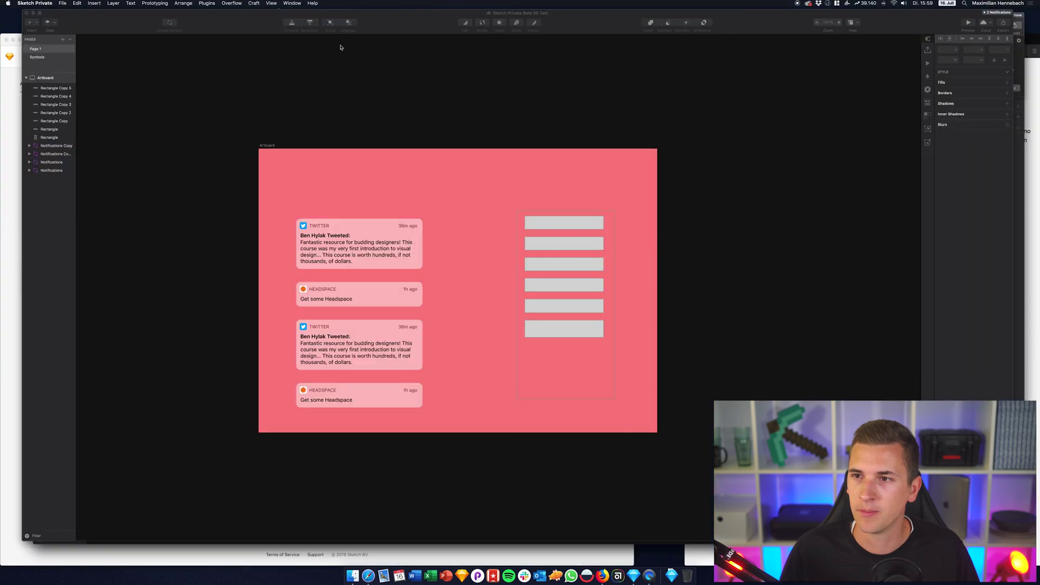
{"action": "left_click", "coordinate": [1014, 25]}
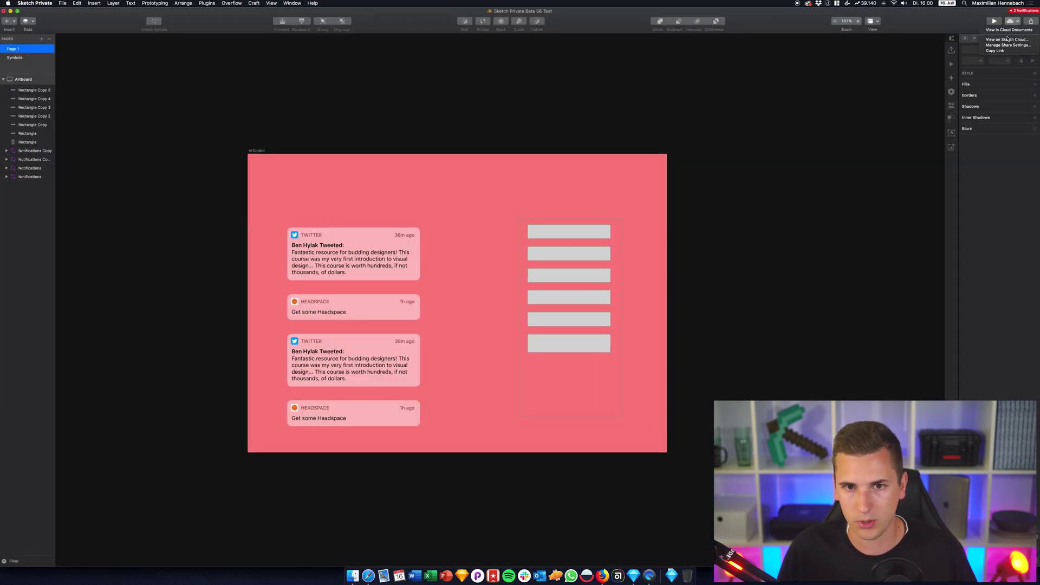
{"action": "left_click", "coordinate": [1011, 21]}
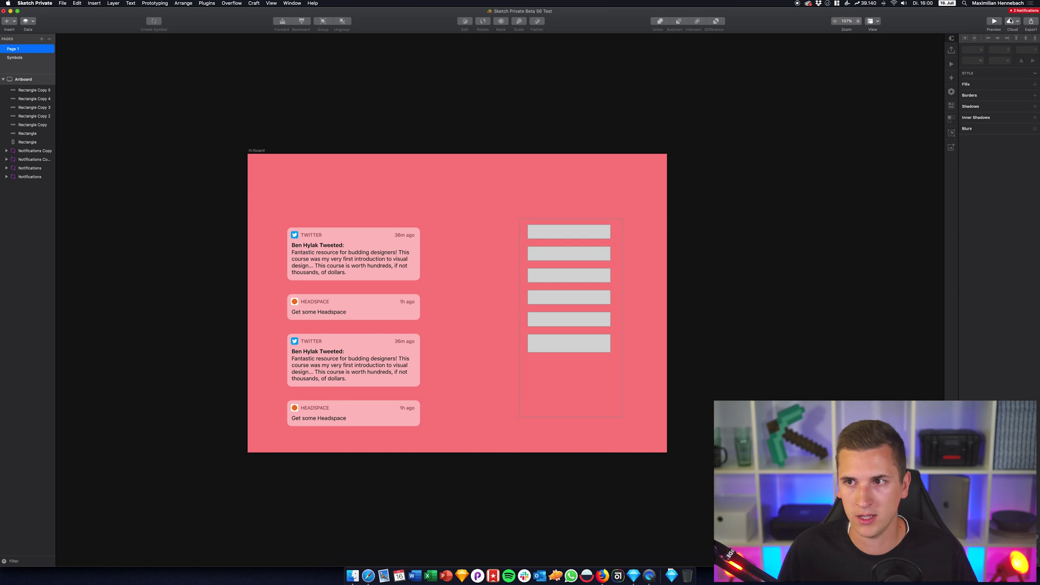
{"action": "key", "text": "ctrl+Up"}
{"action": "left_click", "coordinate": [720, 45]}
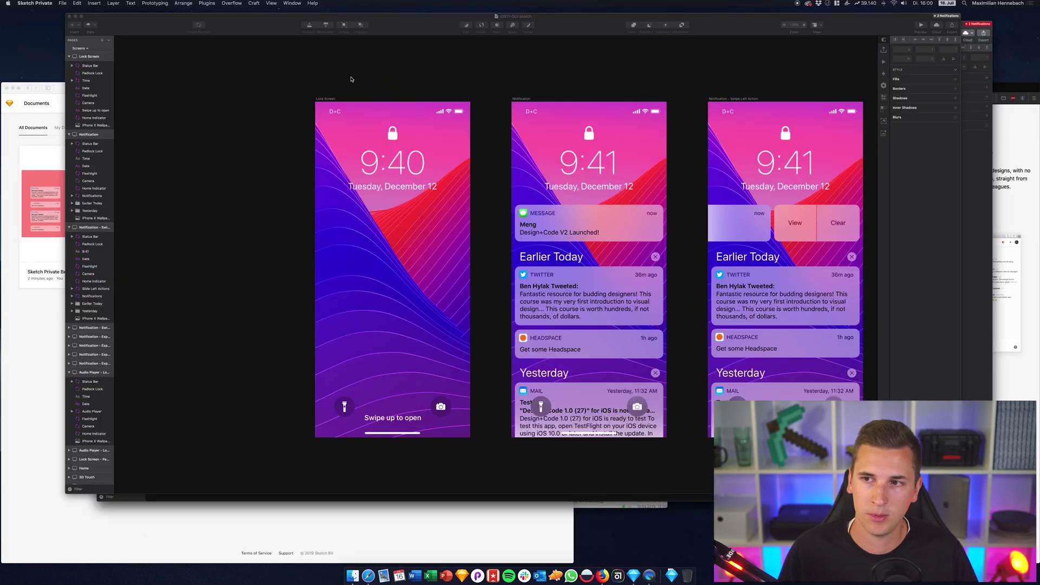
{"action": "left_click", "coordinate": [1012, 22]}
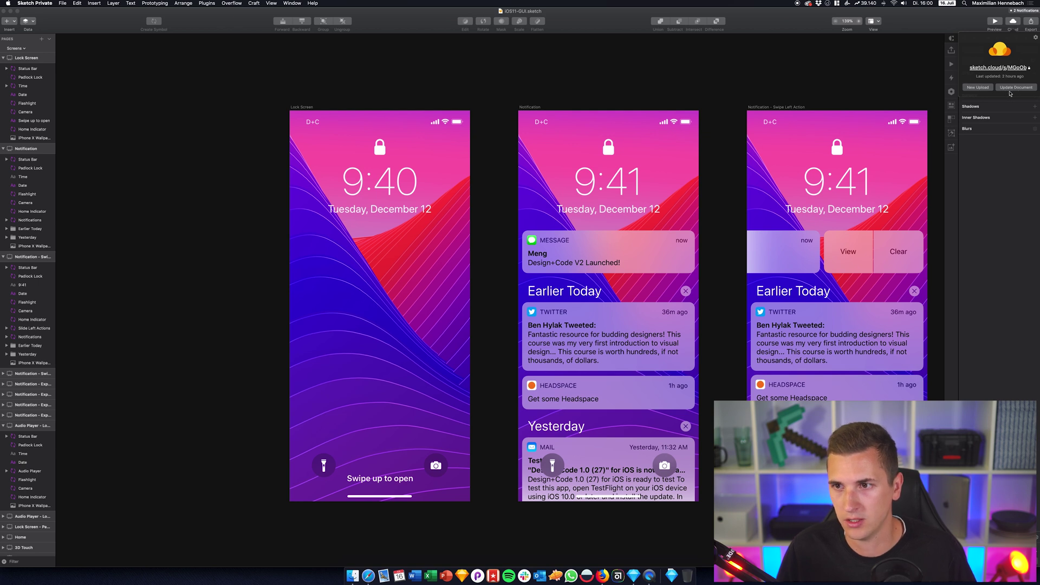
Update the iOS11-GUI document on Sketch Cloud, then bring up Safari's cloud Documents page.
{"action": "left_click", "coordinate": [1010, 87]}
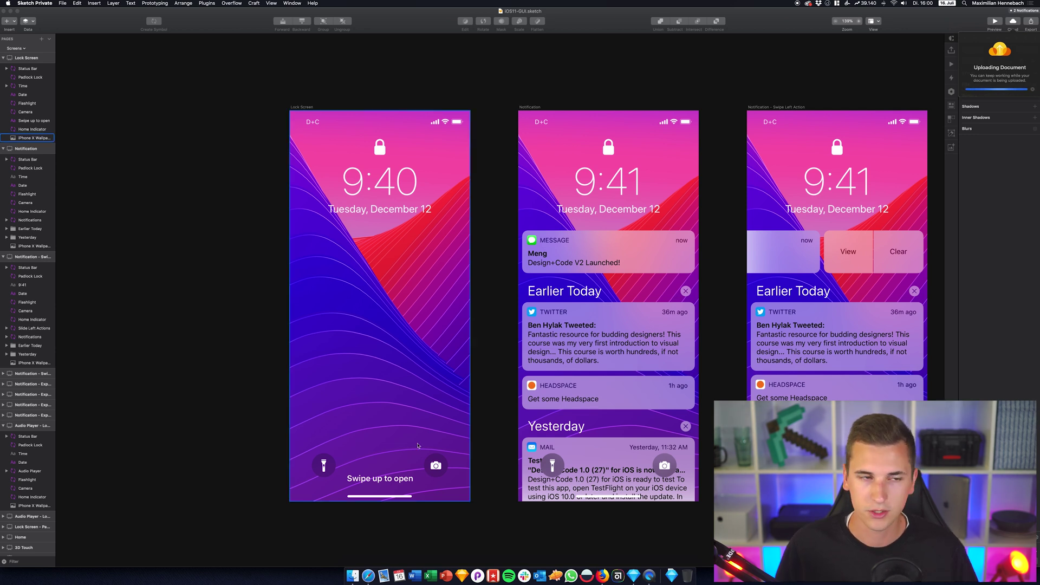
{"action": "left_click", "coordinate": [369, 575]}
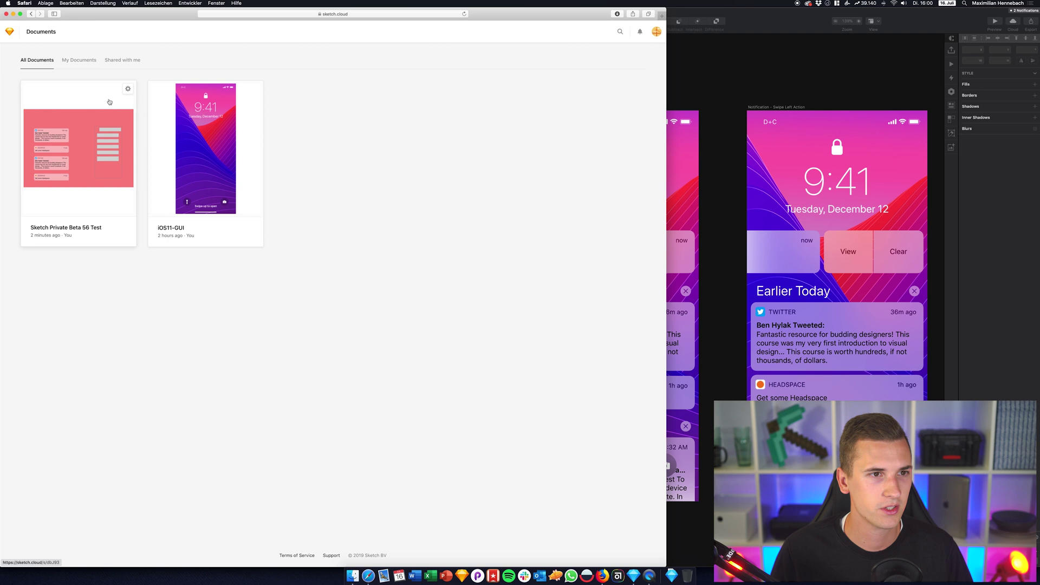
Check My Documents, Shared with me and All Documents, then open Sketch Private Beta 56 Test's share settings.
{"action": "left_click", "coordinate": [73, 61]}
{"action": "left_click", "coordinate": [130, 61]}
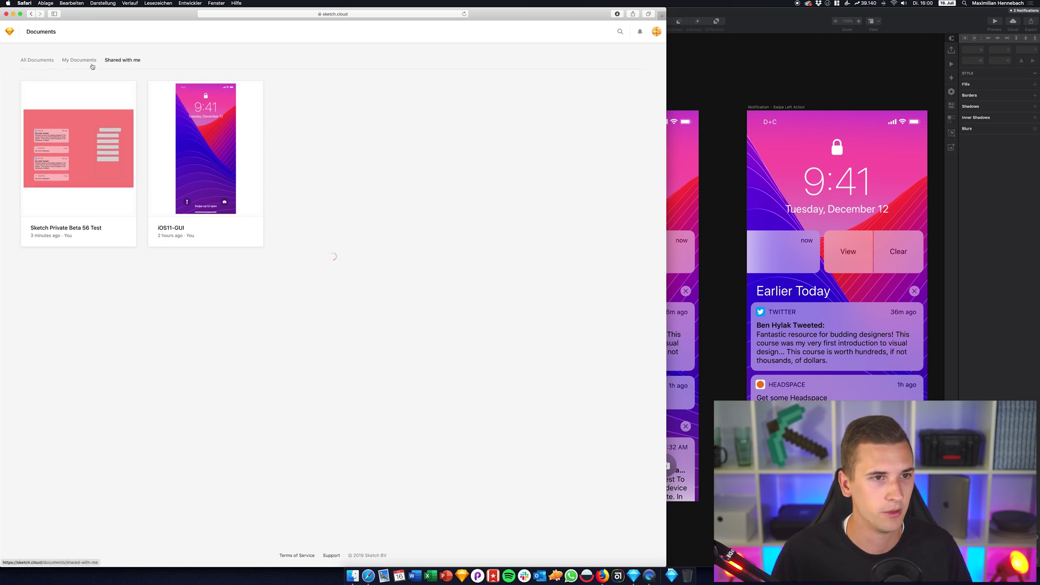
{"action": "left_click", "coordinate": [30, 62]}
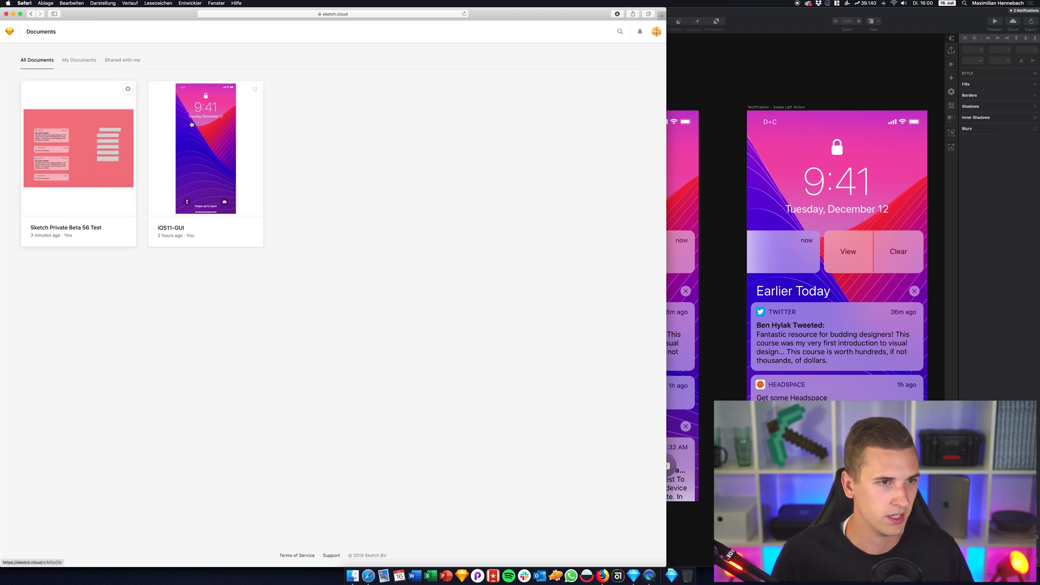
{"action": "left_click", "coordinate": [128, 89]}
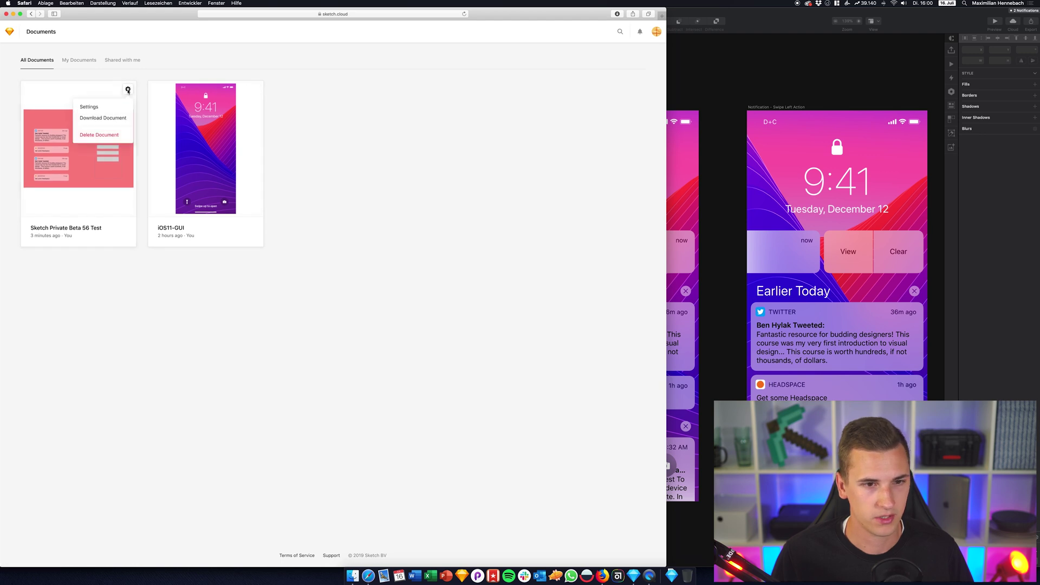
{"action": "left_click", "coordinate": [98, 107]}
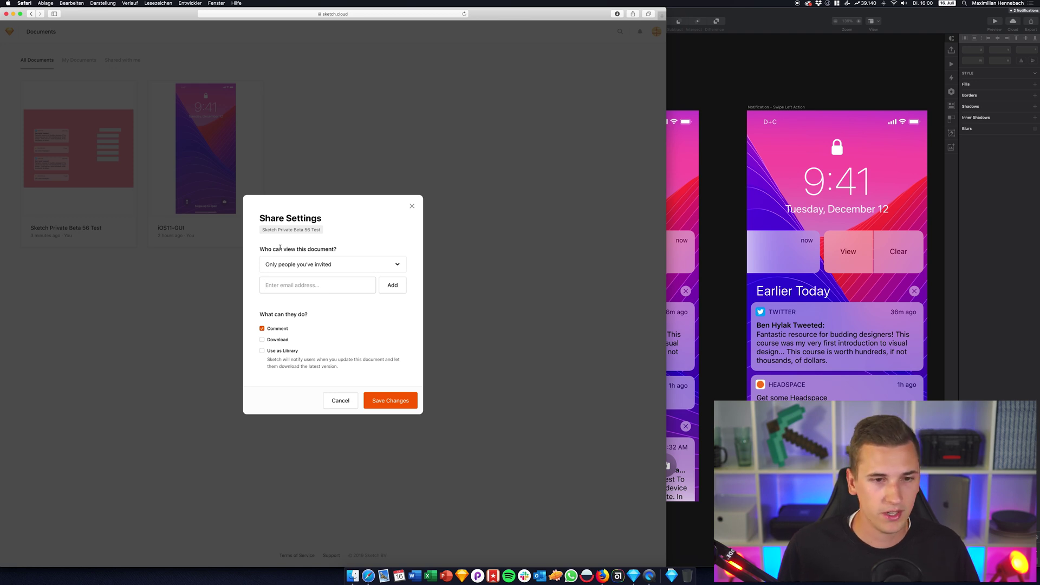
Keep viewing restricted to 'Only people you've invited' and cancel the Share Settings dialog.
{"action": "left_click", "coordinate": [320, 263]}
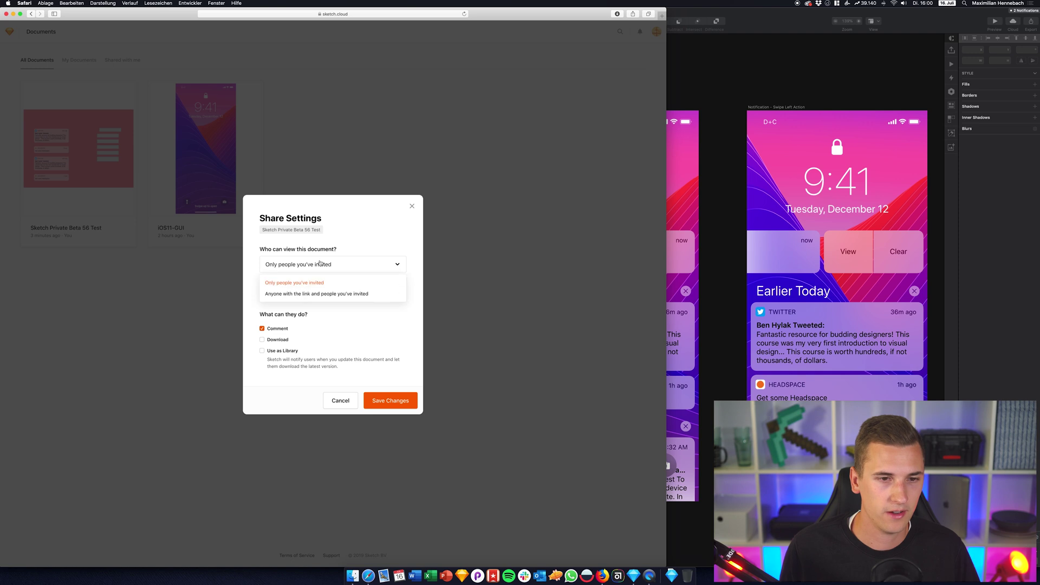
{"action": "left_click", "coordinate": [320, 263]}
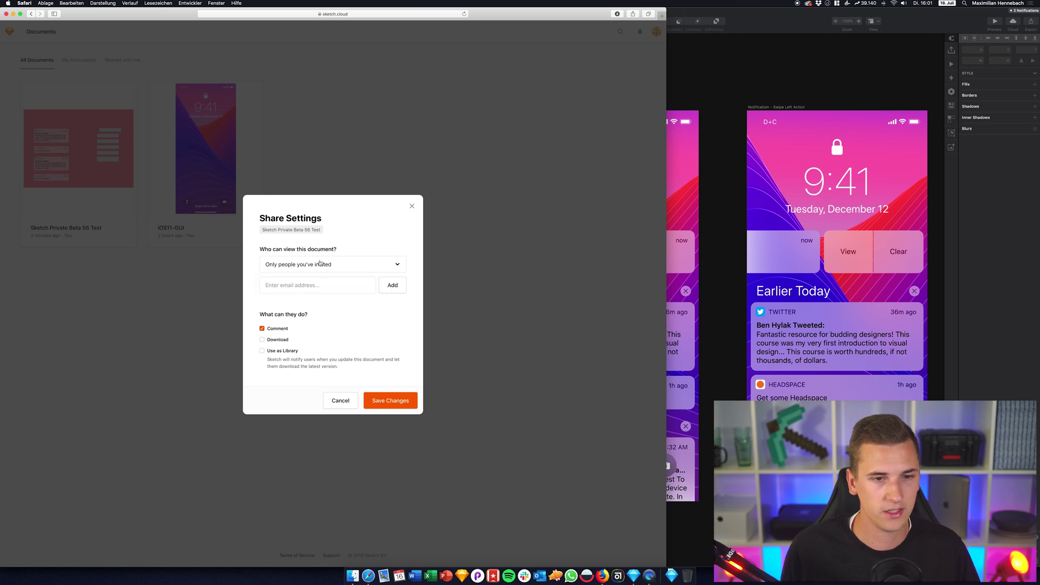
{"action": "left_click", "coordinate": [282, 265]}
{"action": "left_click", "coordinate": [319, 241]}
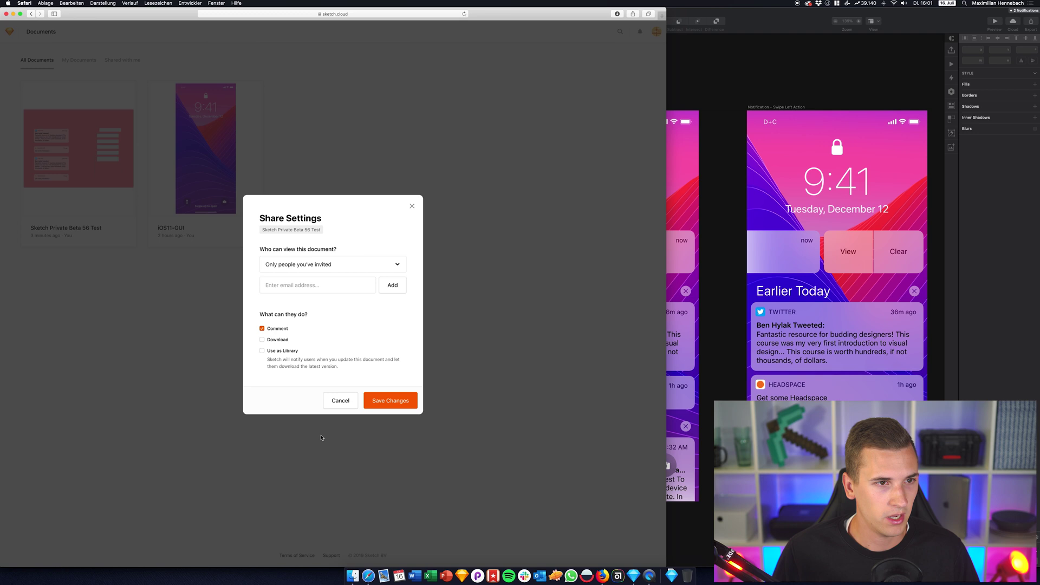
{"action": "left_click", "coordinate": [342, 404]}
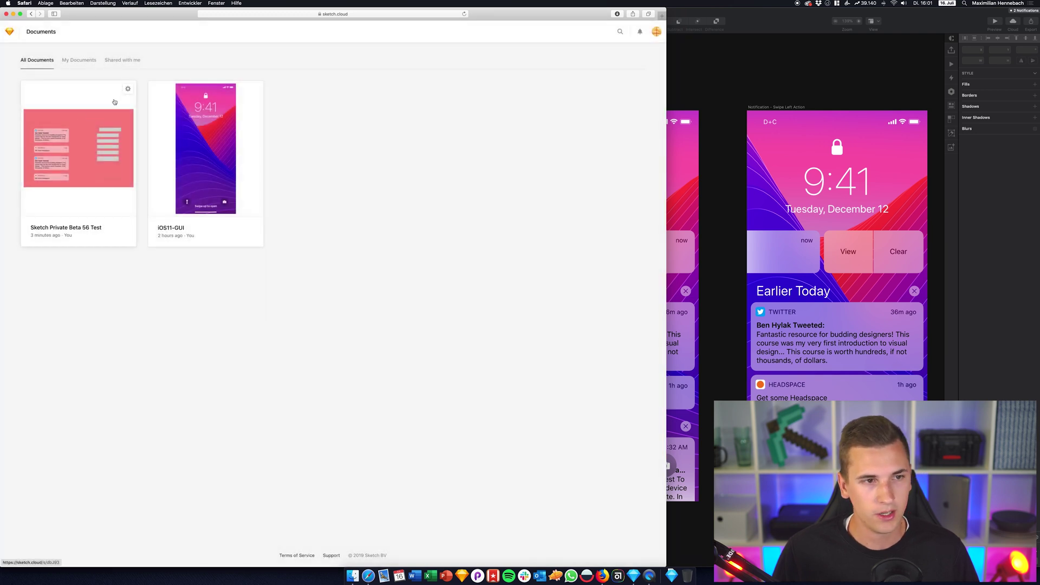
Open the Sketch Private Beta 56 Test document page and turn off its comment notifications.
{"action": "left_click", "coordinate": [128, 89]}
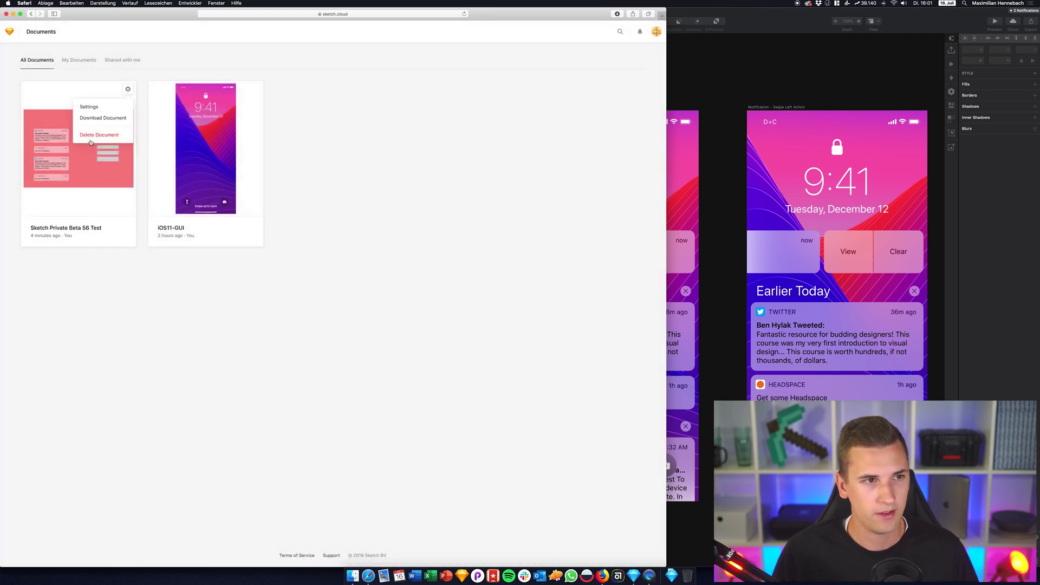
{"action": "left_click", "coordinate": [54, 151]}
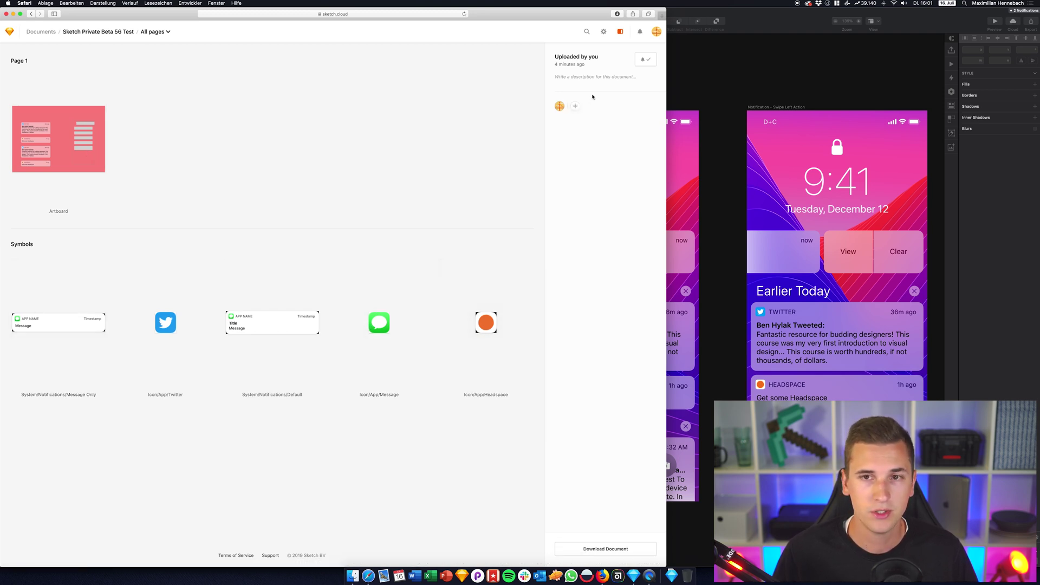
{"action": "left_click", "coordinate": [641, 61]}
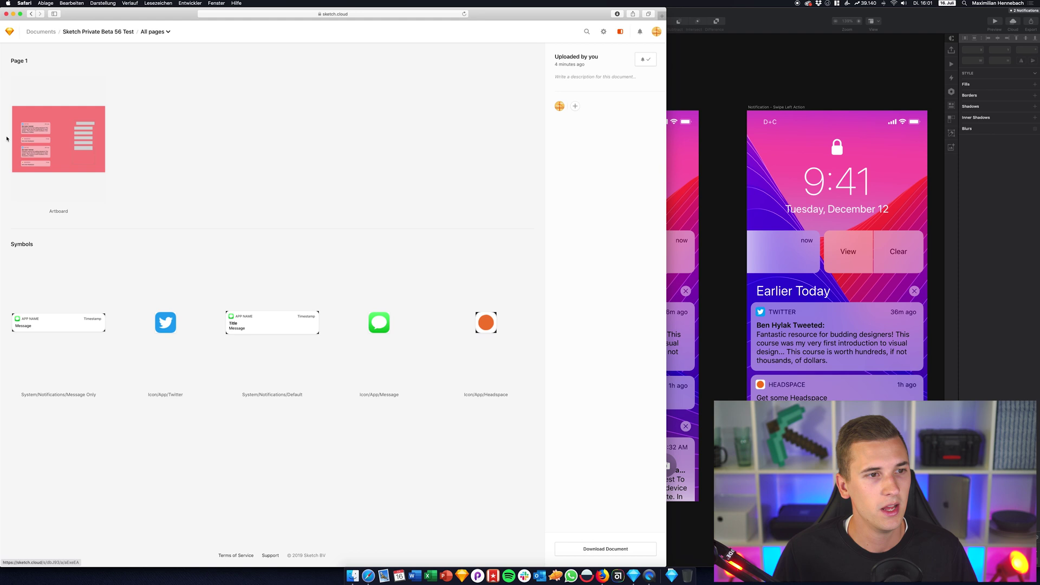
Open the Artboard and draft the comment 'spacings aren't correct yet (right side)' with a new line.
{"action": "left_click", "coordinate": [61, 124]}
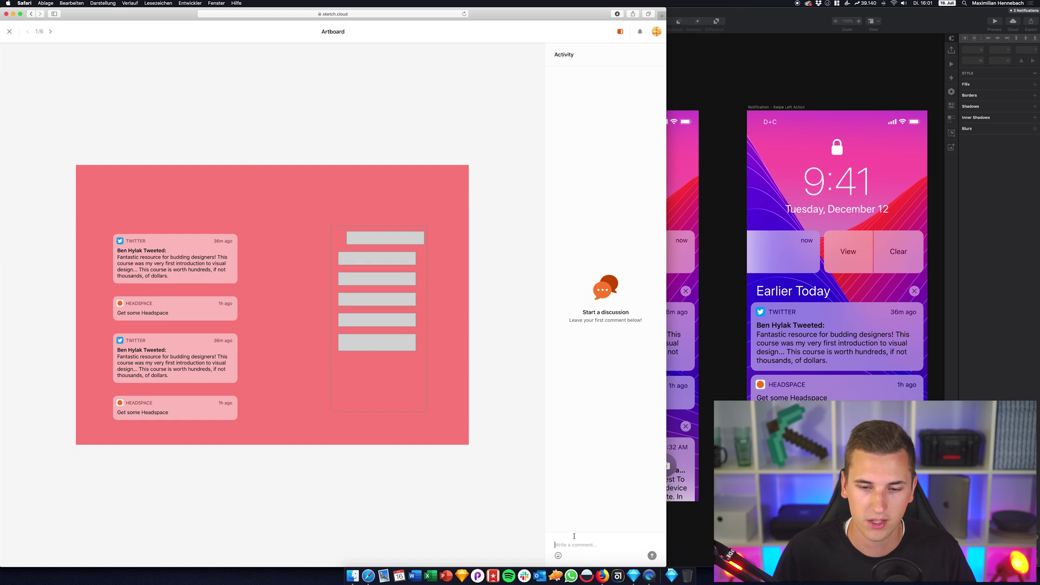
{"action": "type", "text": "spacings "}
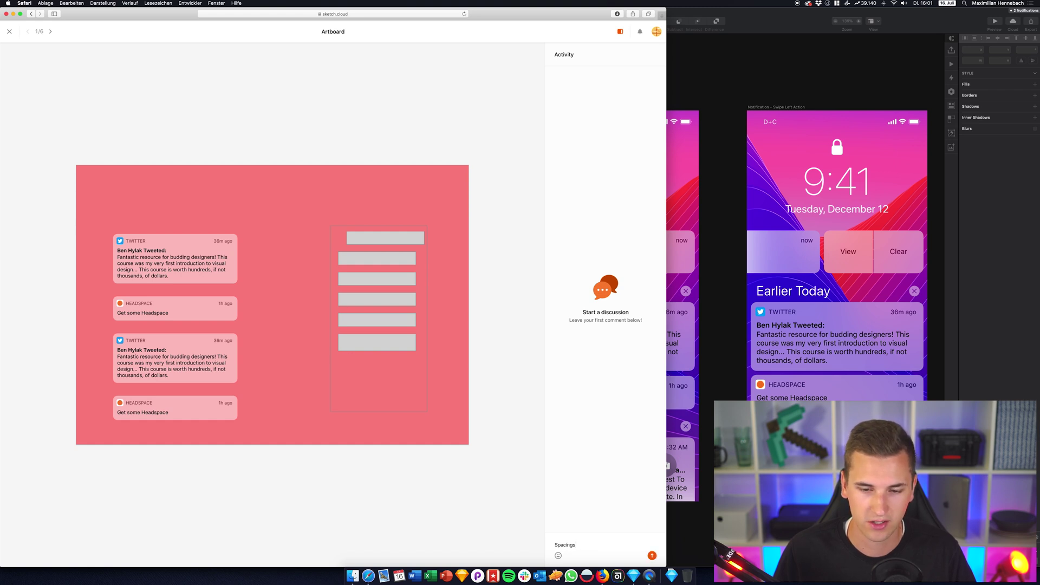
{"action": "type", "text": "aren't cor"}
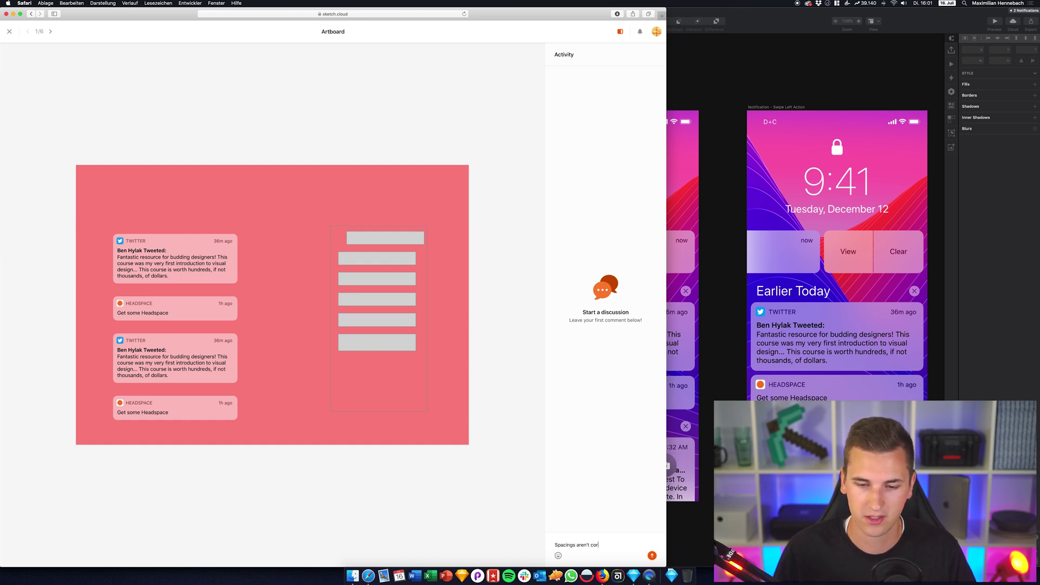
{"action": "type", "text": "rect yet (ri"}
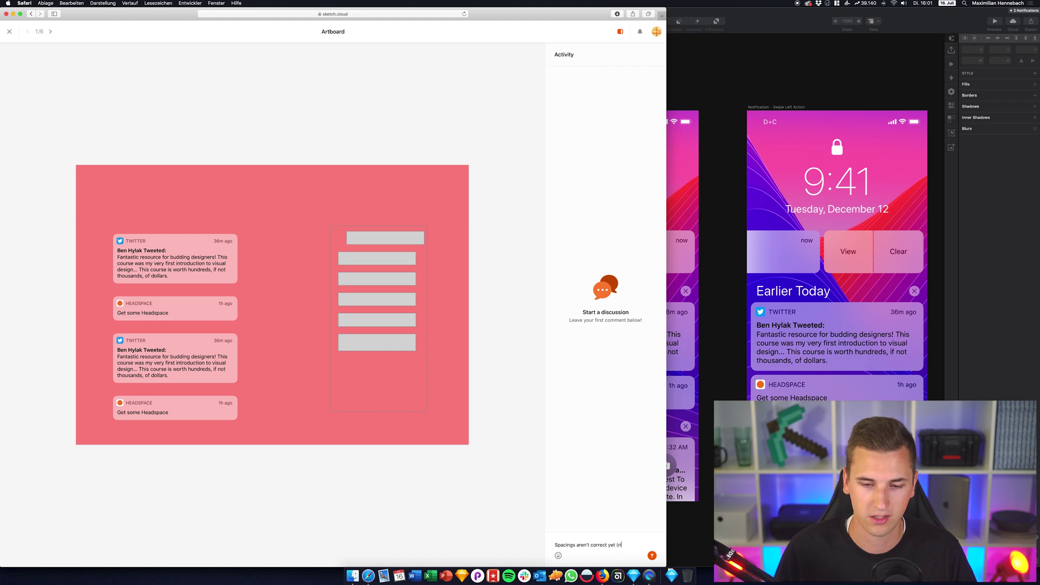
{"action": "type", "text": "ght side)"}
{"action": "key", "text": "shift+Return"}
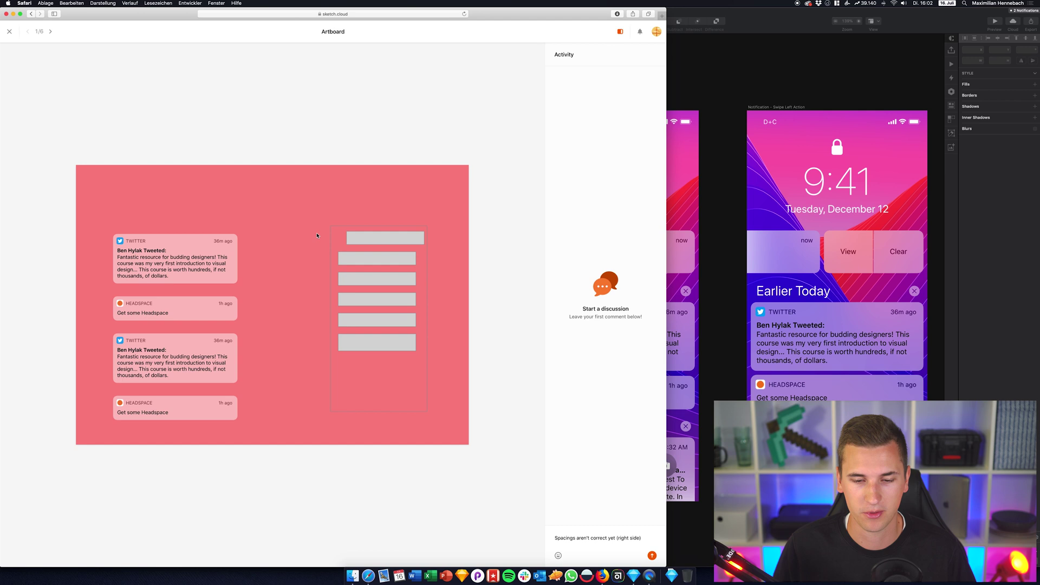
{"action": "left_click", "coordinate": [558, 555]}
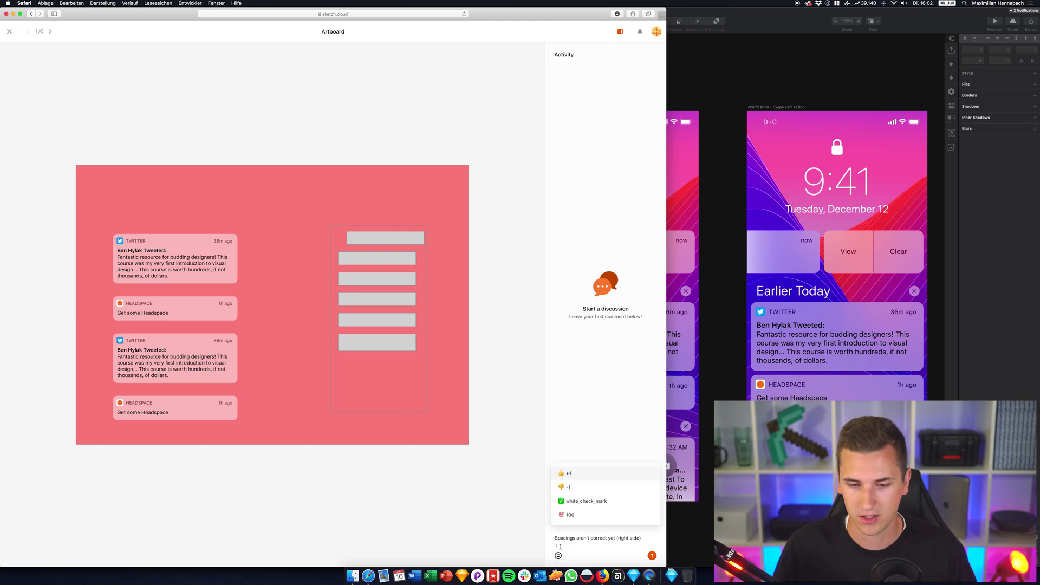
{"action": "key", "text": "Down"}
{"action": "key", "text": "Down"}
{"action": "key", "text": "Down"}
{"action": "key", "text": "Escape"}
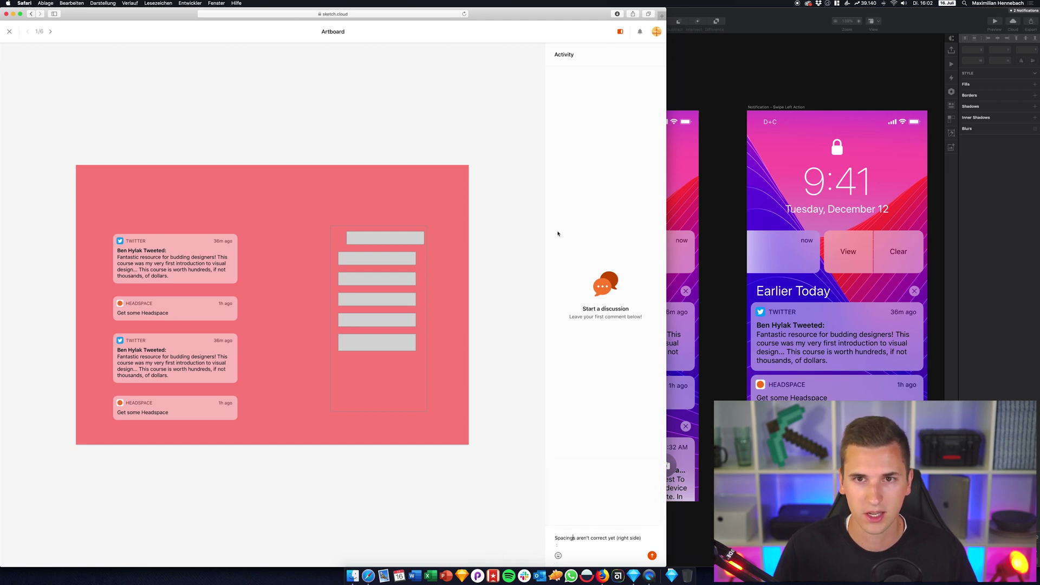
Toggle the Activity panel off and on, then view the account settings and go back.
{"action": "left_click", "coordinate": [619, 38]}
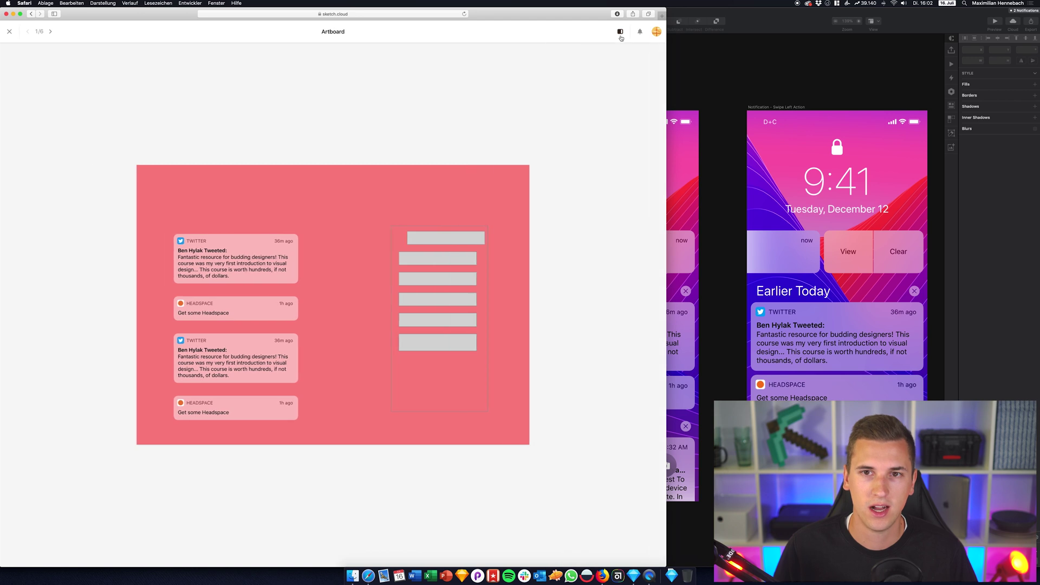
{"action": "left_click", "coordinate": [621, 38]}
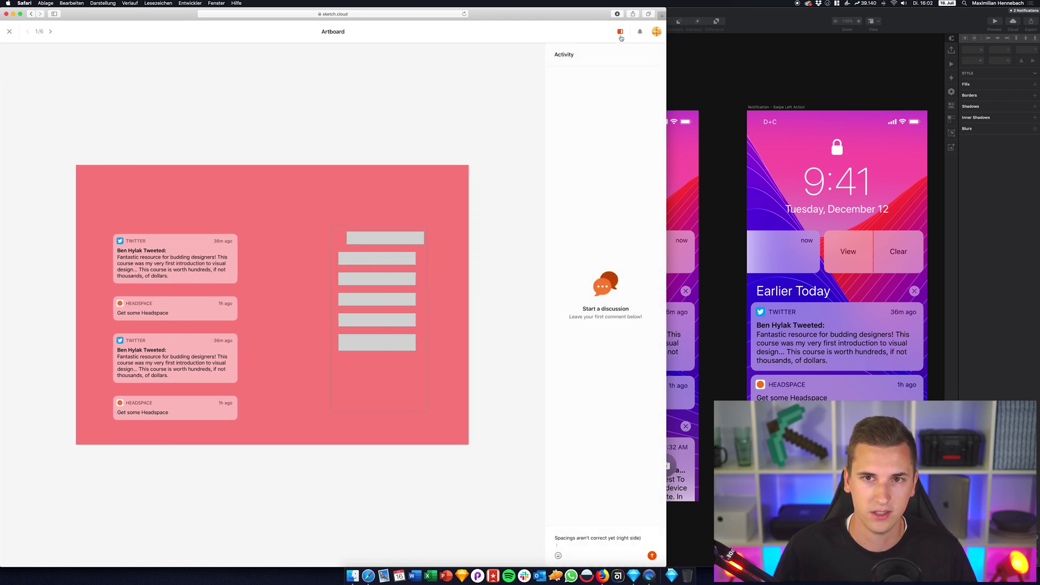
{"action": "left_click", "coordinate": [656, 31]}
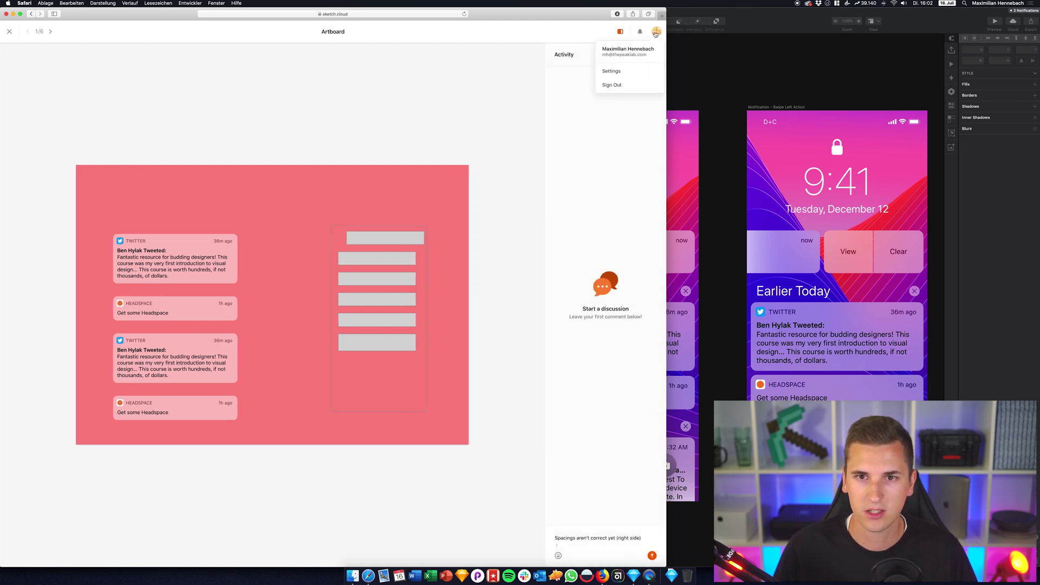
{"action": "left_click", "coordinate": [605, 79]}
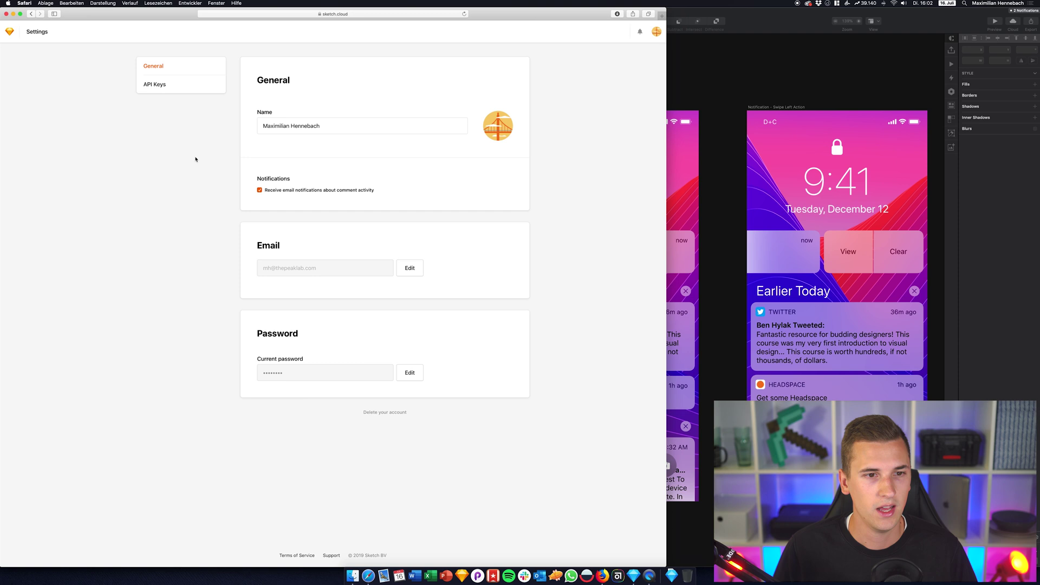
{"action": "key", "text": "super+bracketleft"}
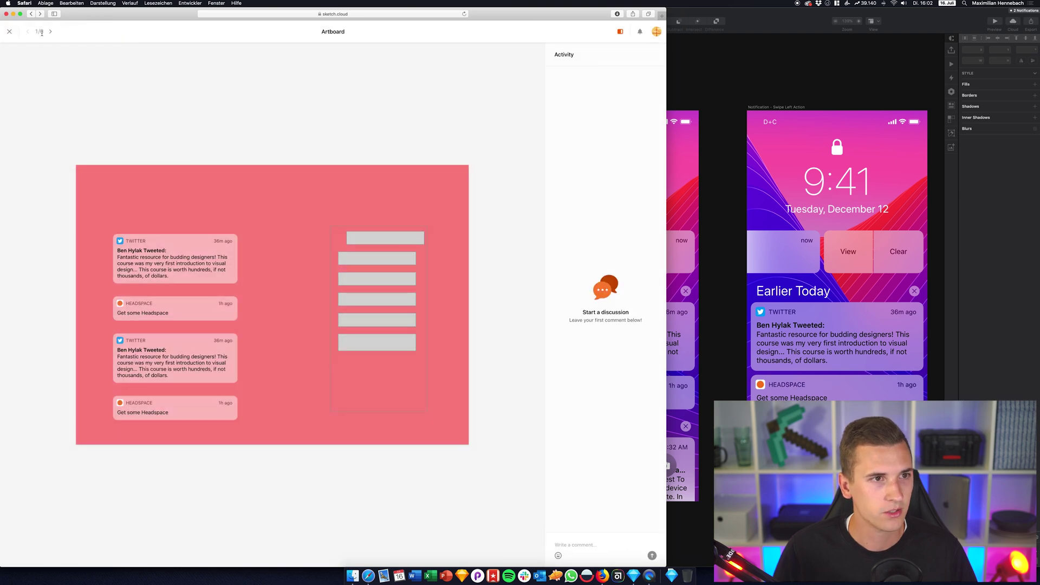
Page through the artboards and symbols, including Icon/App/Twitter and Icon/App/Message, then close the viewer.
{"action": "left_click", "coordinate": [51, 32]}
{"action": "left_click", "coordinate": [50, 31]}
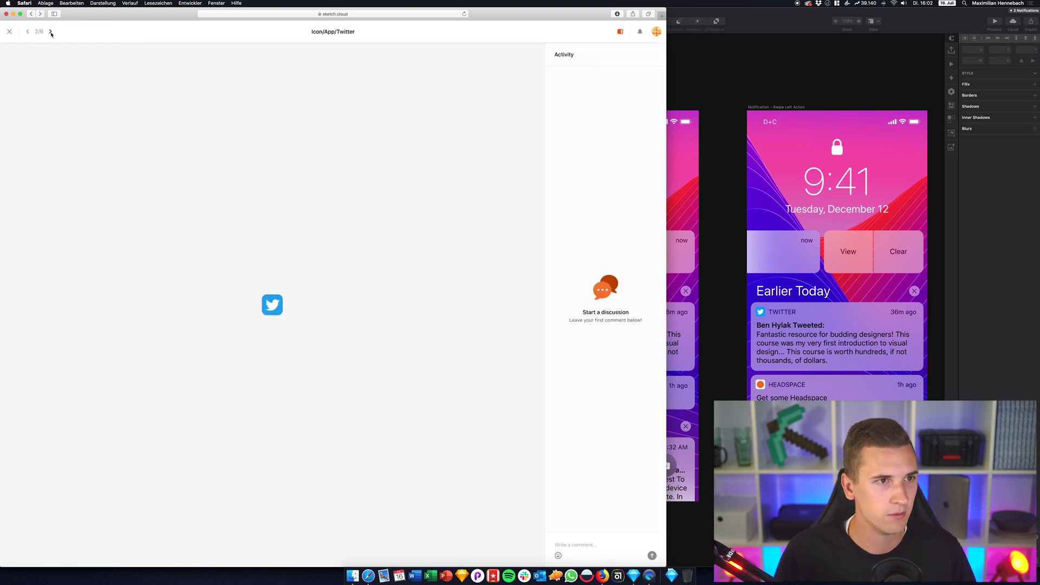
{"action": "left_click", "coordinate": [50, 31]}
{"action": "left_click", "coordinate": [51, 32]}
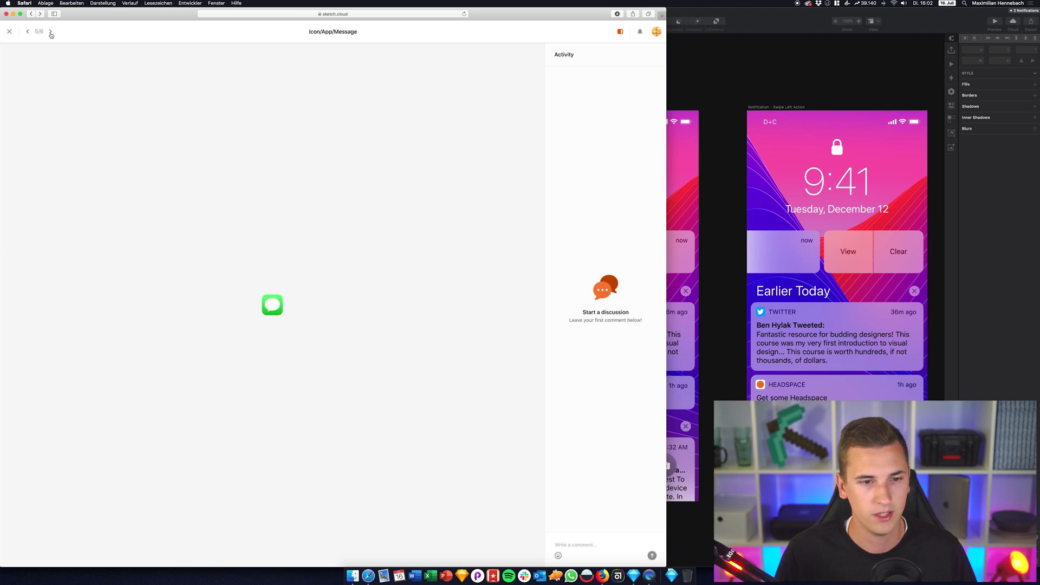
{"action": "key", "text": "Left"}
{"action": "key", "text": "Left"}
{"action": "key", "text": "Left"}
{"action": "key", "text": "Left"}
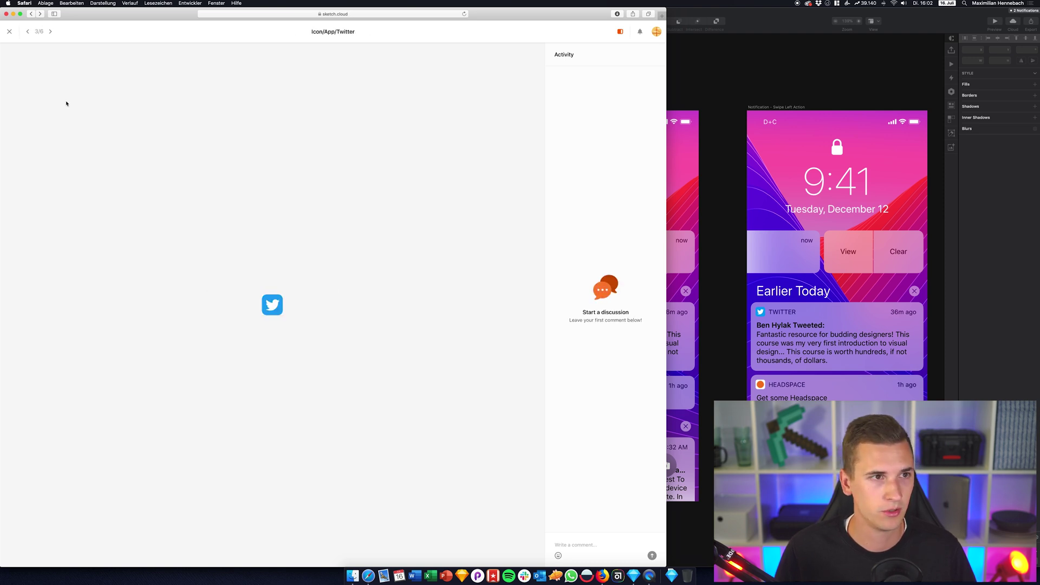
{"action": "left_click", "coordinate": [10, 32]}
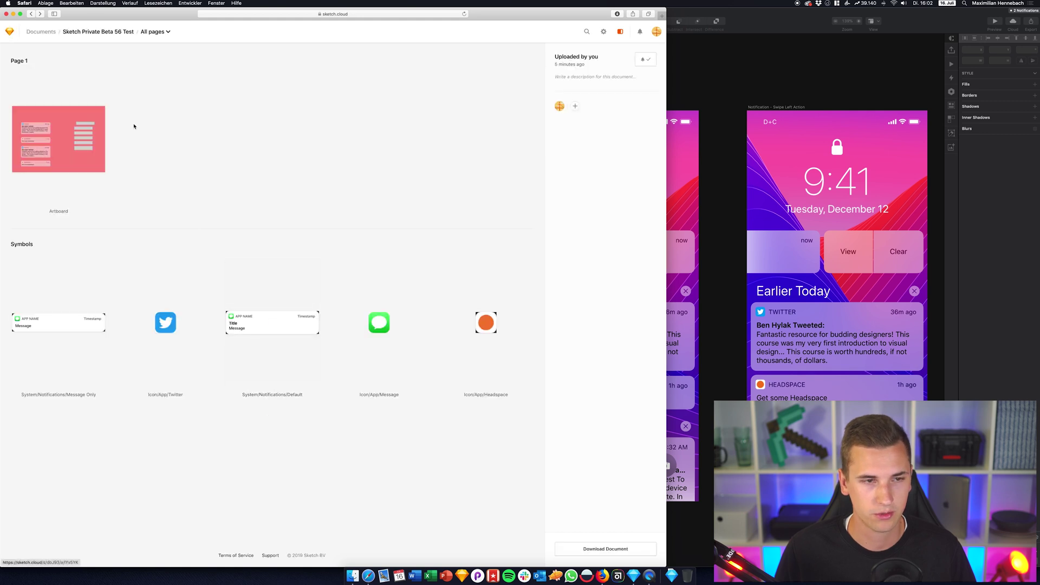
Open the iOS11-GUI document from Documents and scroll through its Screens and Symbols.
{"action": "left_click", "coordinate": [40, 32]}
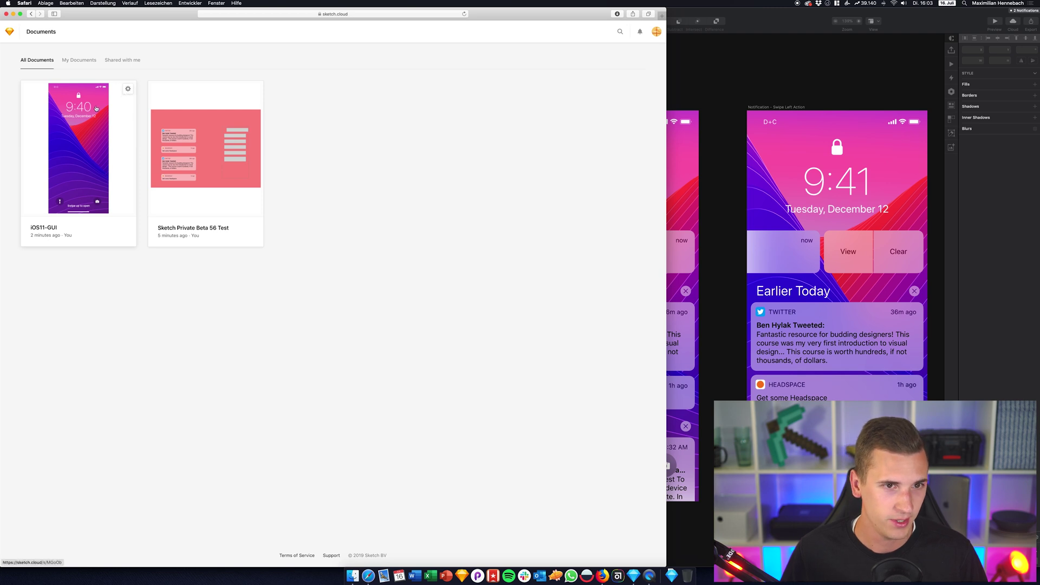
{"action": "left_click", "coordinate": [96, 108]}
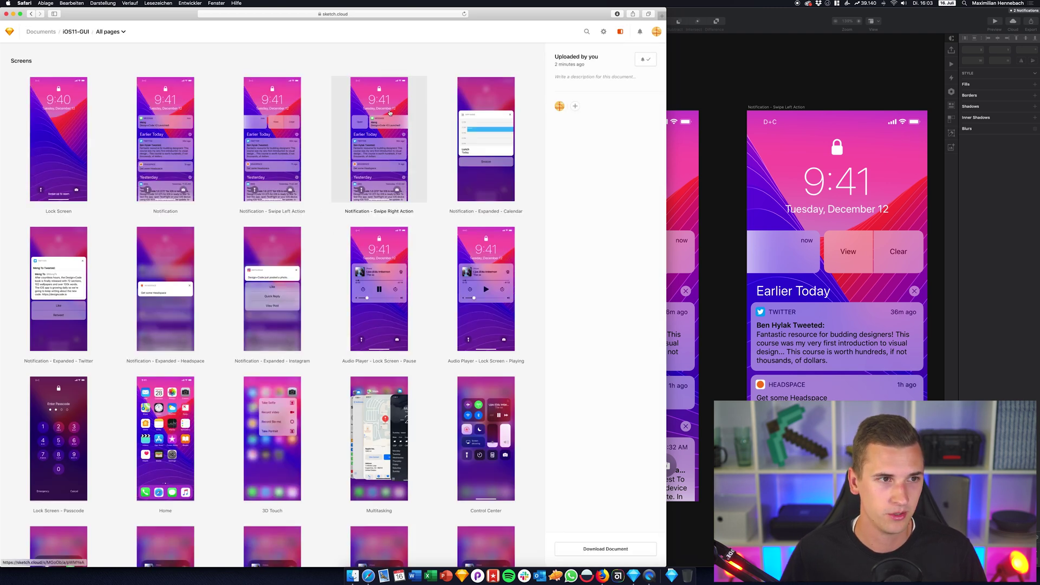
{"action": "scroll", "coordinate": [124, 225], "scroll_direction": "down", "scroll_amount": 15}
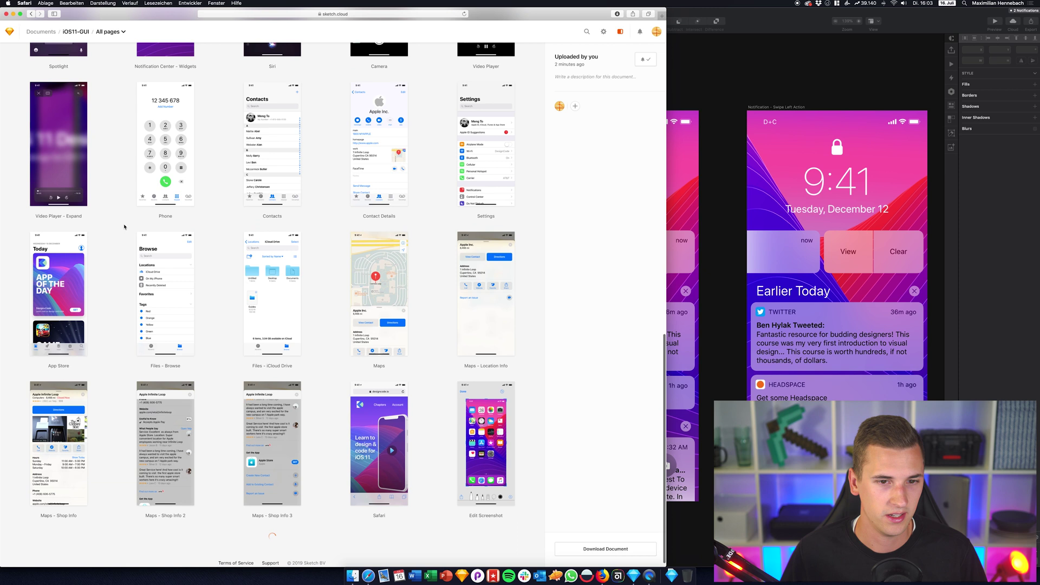
{"action": "scroll", "coordinate": [124, 226], "scroll_direction": "down", "scroll_amount": 15}
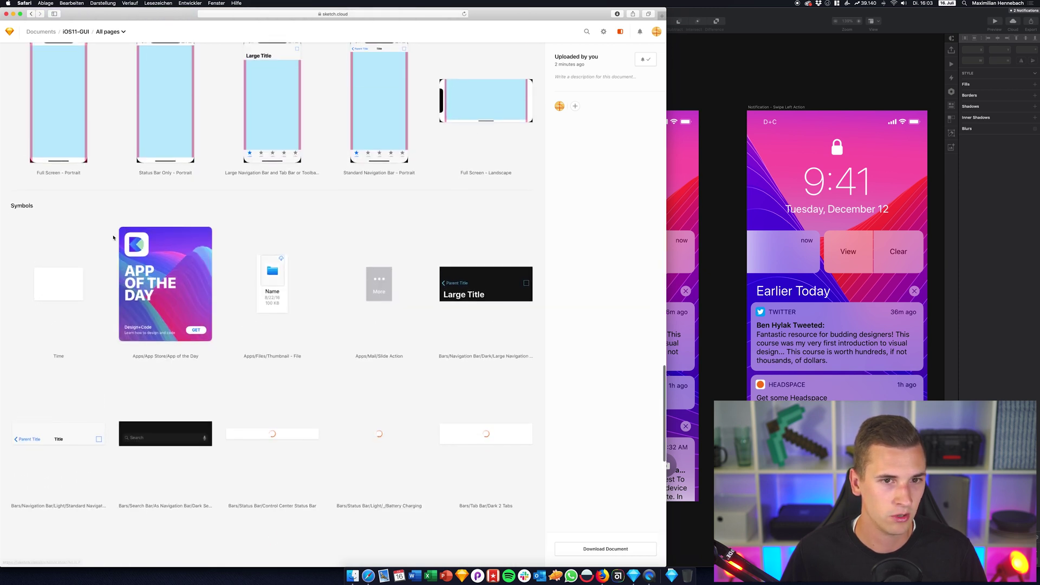
{"action": "scroll", "coordinate": [141, 206], "scroll_direction": "down", "scroll_amount": 3}
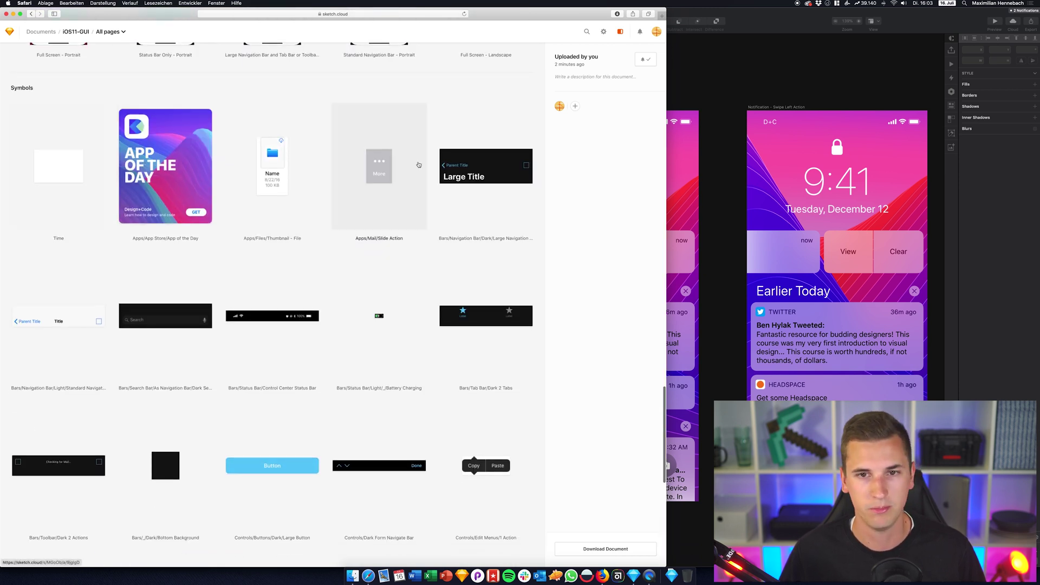
{"action": "scroll", "coordinate": [320, 120], "scroll_direction": "up", "scroll_amount": 20}
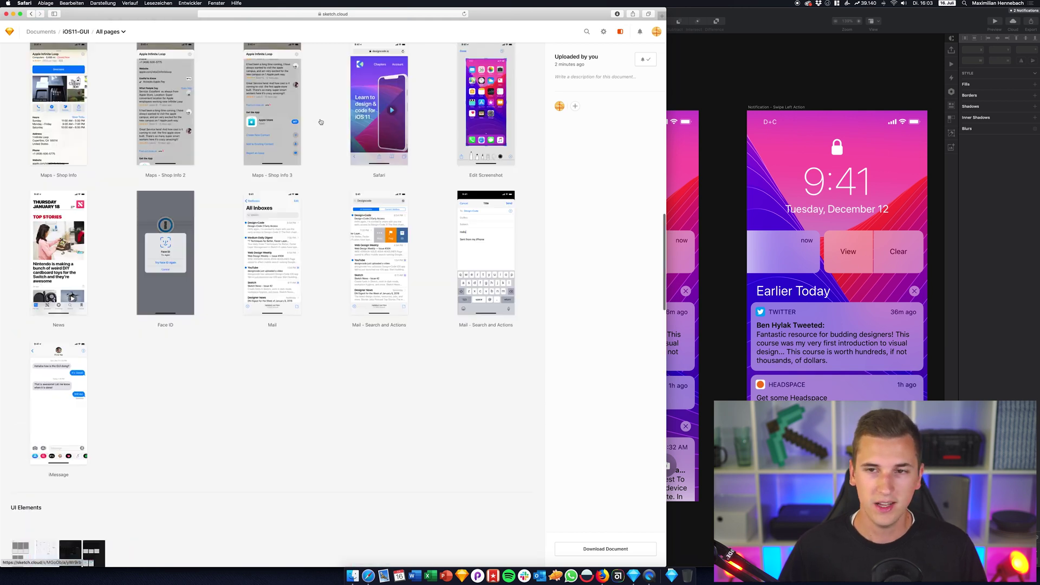
{"action": "scroll", "coordinate": [320, 122], "scroll_direction": "up", "scroll_amount": 10}
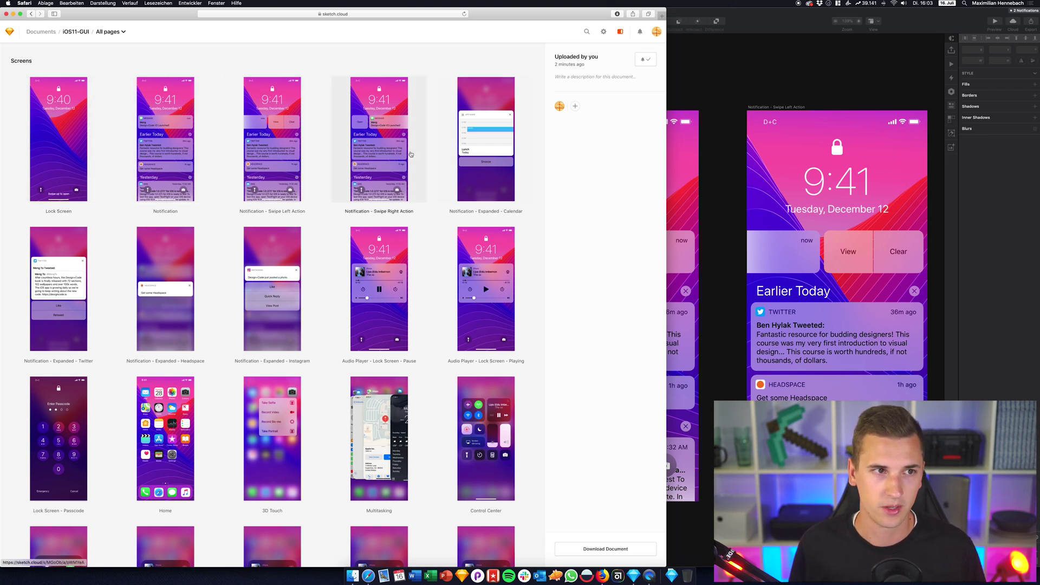
Use the Documents breadcrumb to return to the iOS11-GUI and Sketch Private Beta 56 Test list.
{"action": "left_click", "coordinate": [43, 32]}
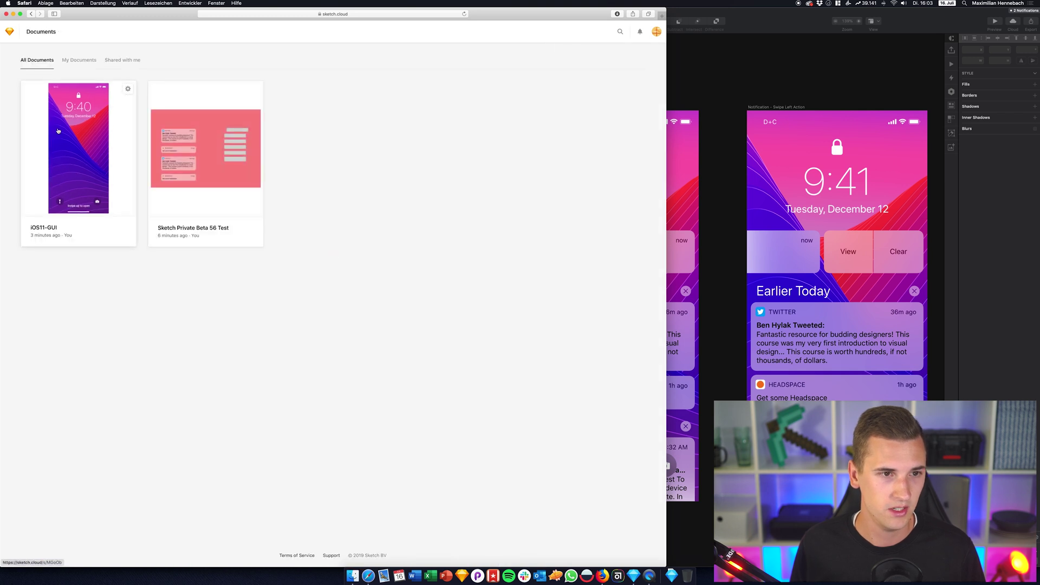